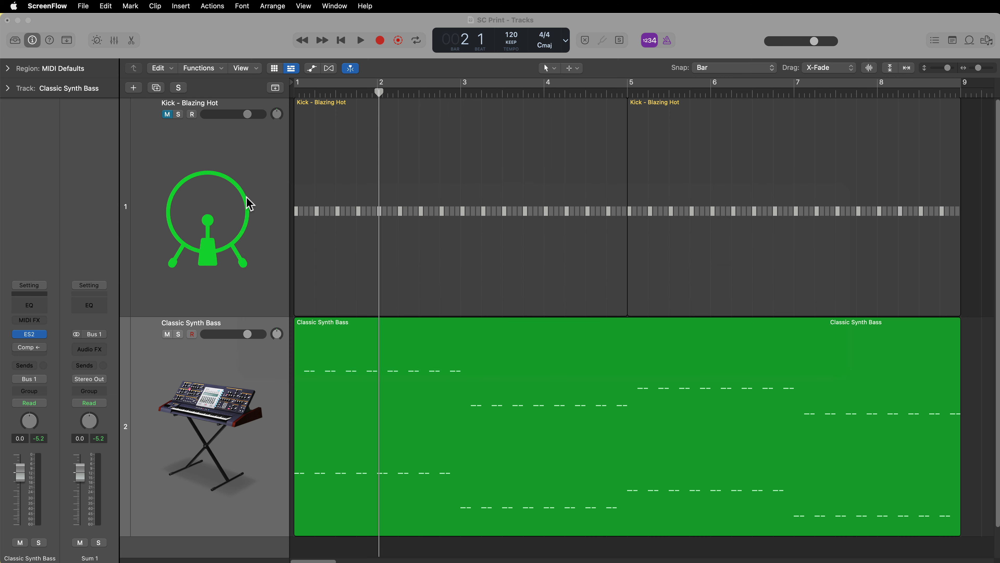
Zoom out the arrangement until both tracks fit in view, and return the playhead to bar 1
left_click(249, 203)
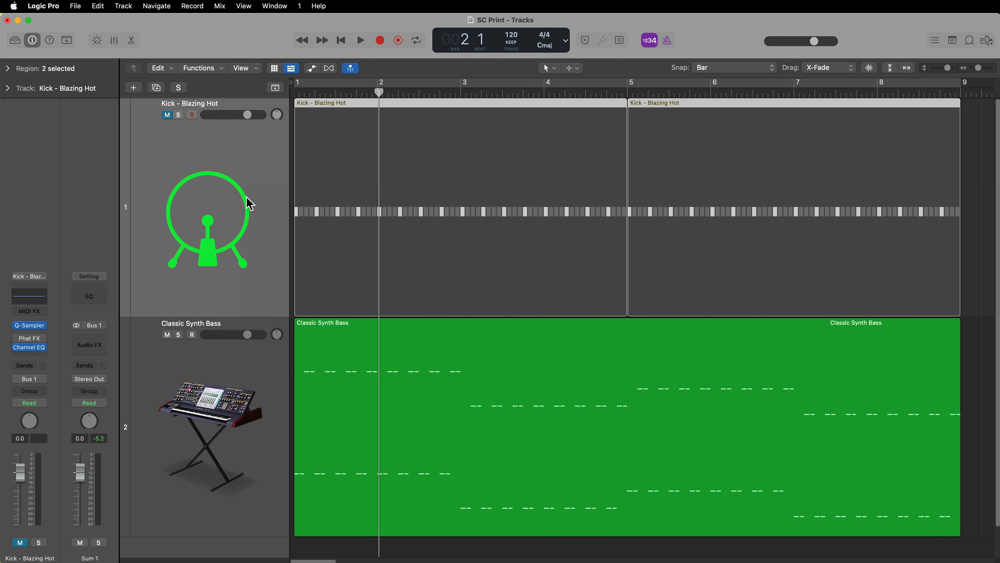
key("super+Up")
key("super+Up")
key("super+Up")
key("super+Up")
key("super+Left")
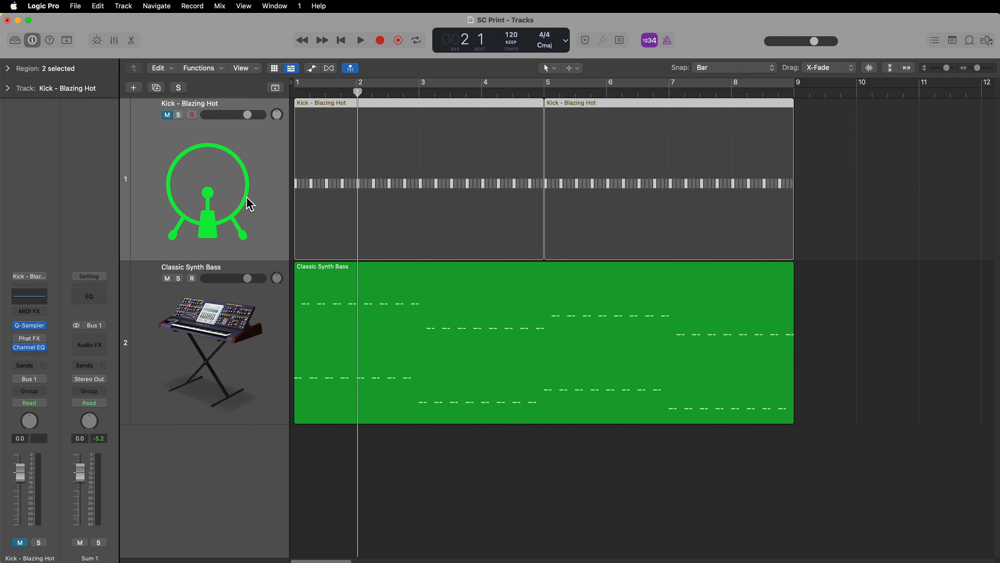
key("Return")
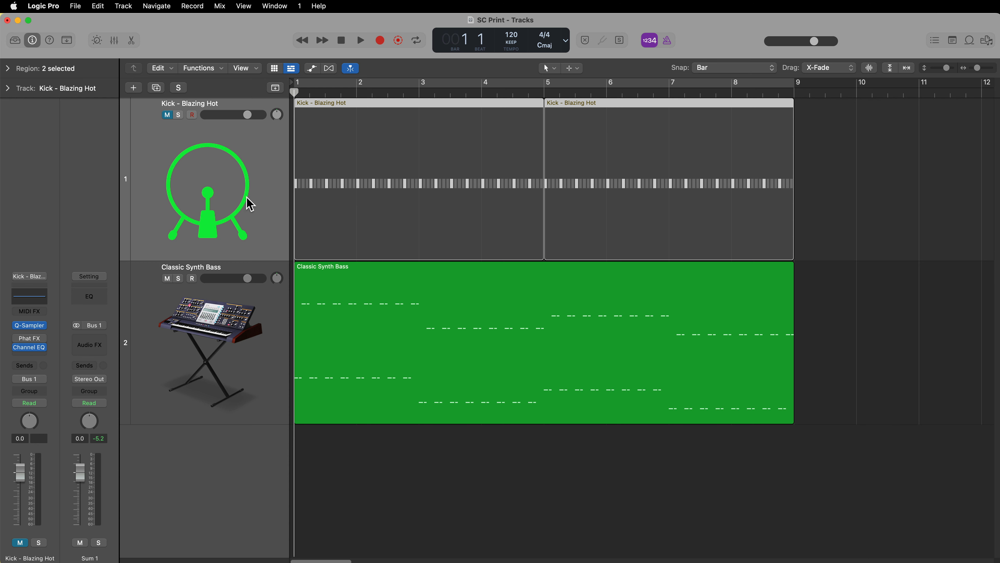
left_click(392, 481)
left_click(243, 360)
left_click(412, 490)
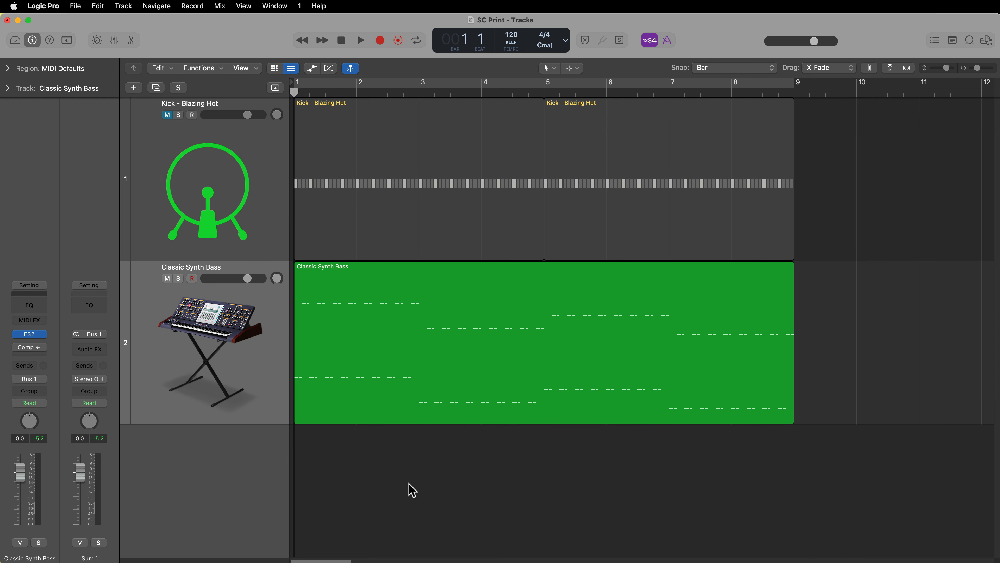
left_click(229, 380)
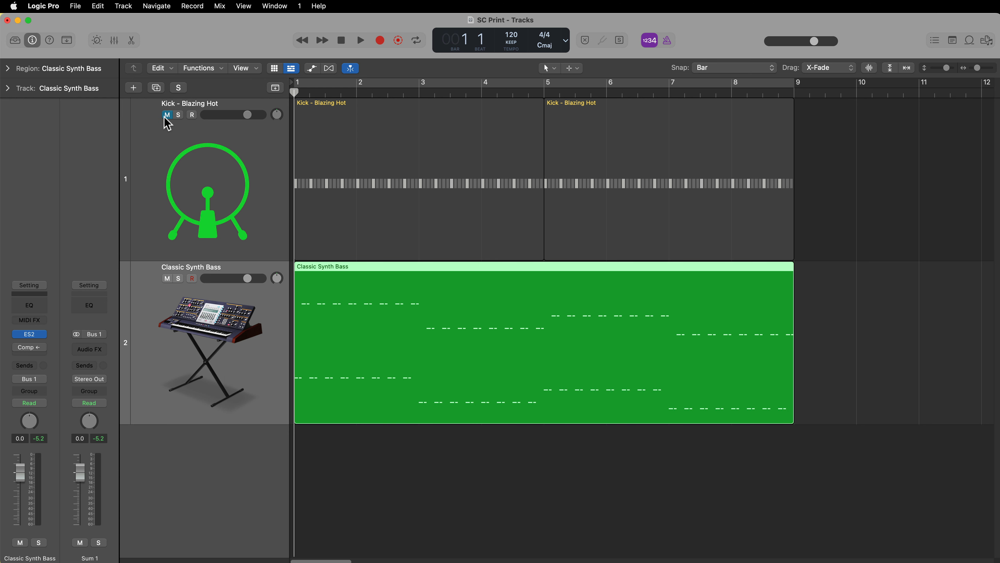
Unmute the Kick - Blazing Hot track and play it briefly together with the synth bass
left_click(177, 136)
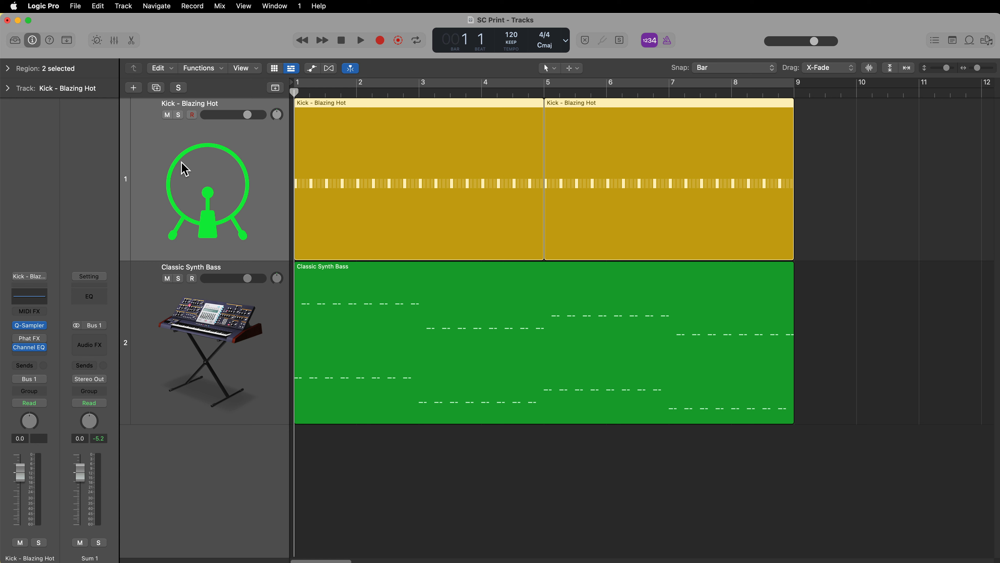
key("space")
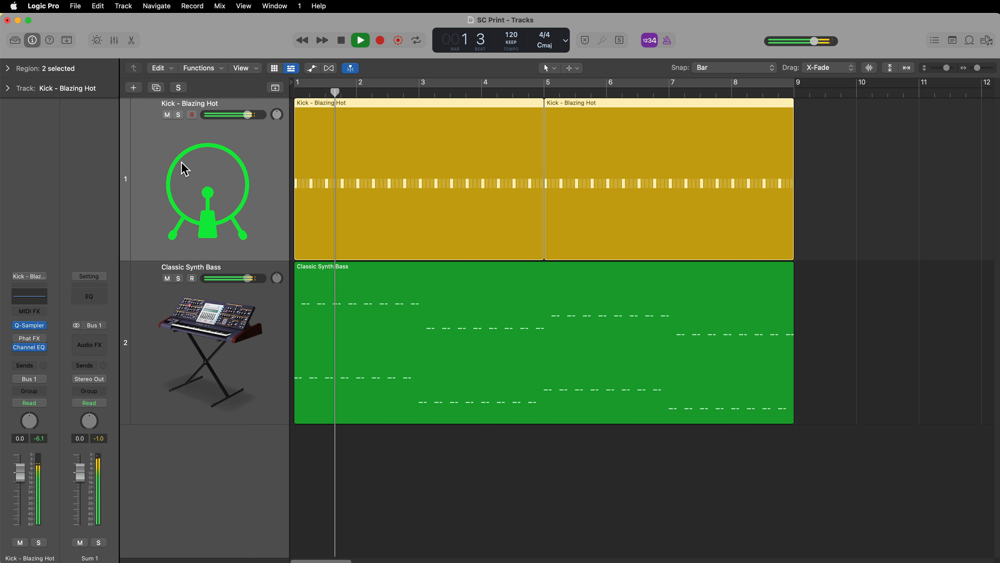
key("space")
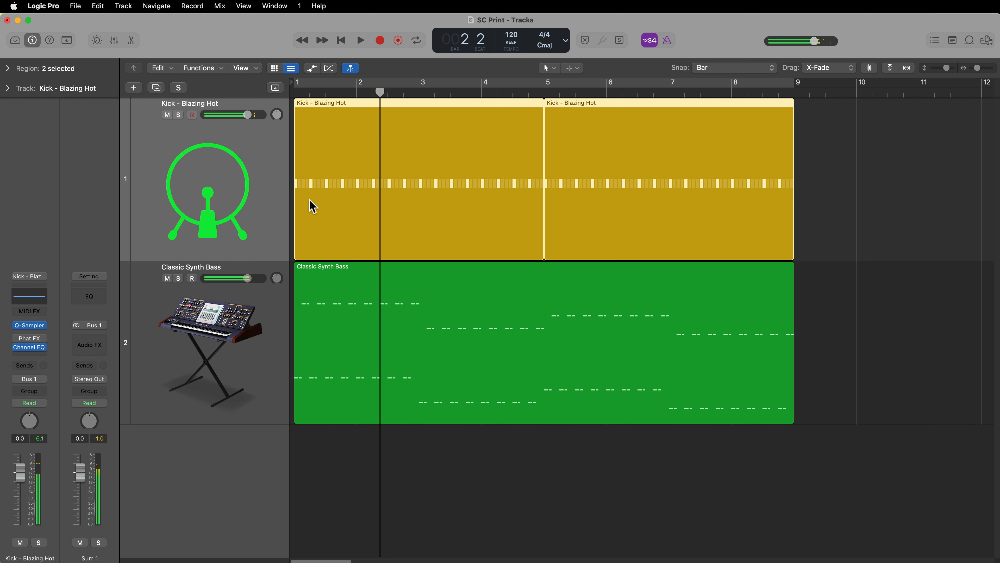
Enable the Compressor on the Classic Synth Bass track with Kick - Blazing Hot (Inst 2) as its side chain source
left_click(344, 332)
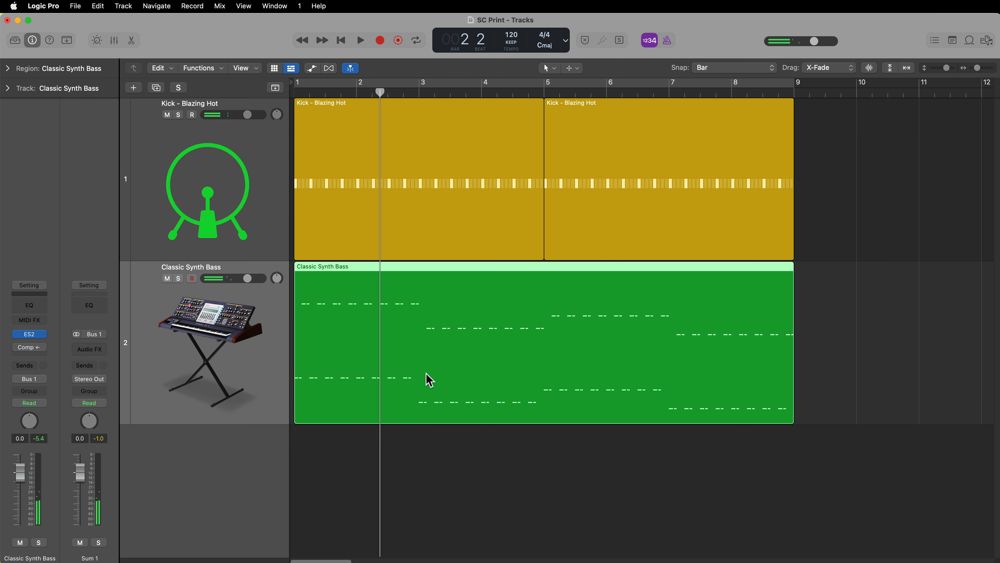
left_click(26, 349)
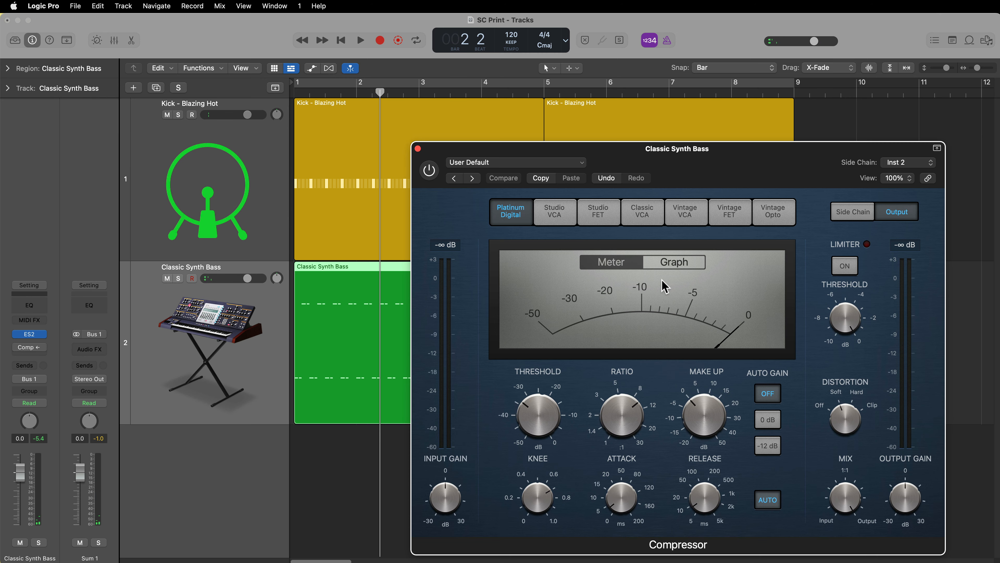
left_click_drag(801, 166, 721, 111)
left_click(848, 107)
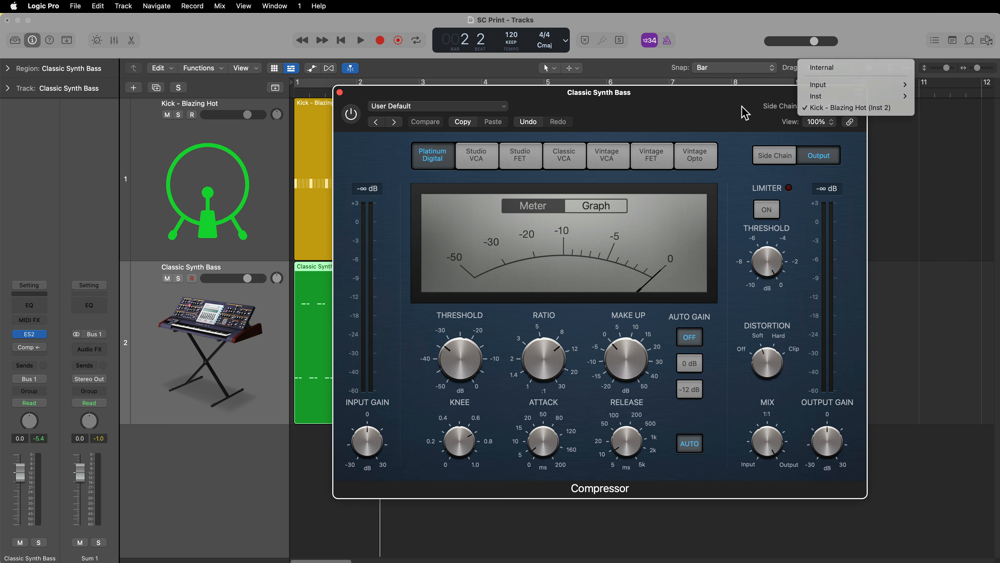
left_click(839, 109)
left_click(351, 114)
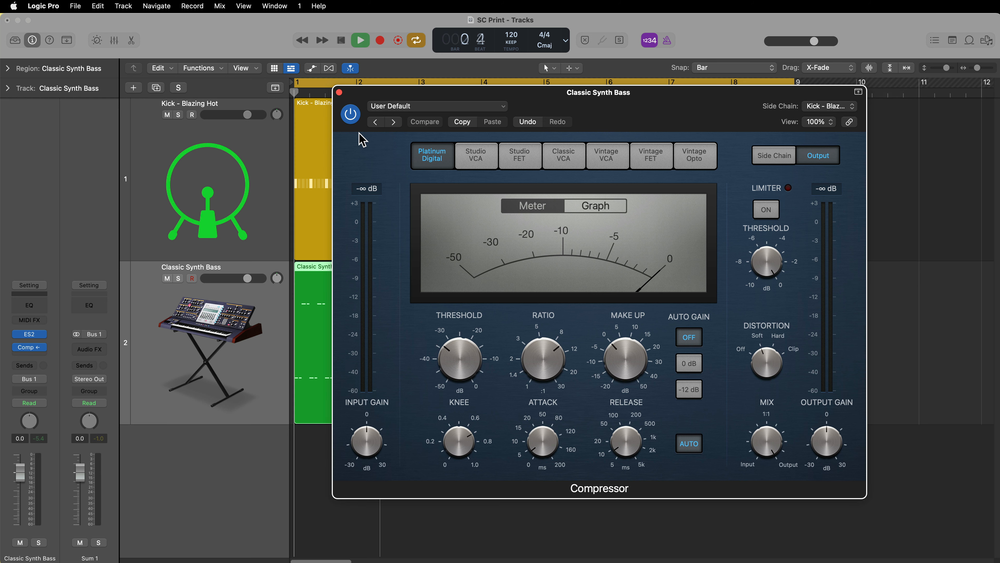
Audition the side-chained bass with cycle mode on, and close the Compressor with the playhead back at bar 1
key("c")
key("space")
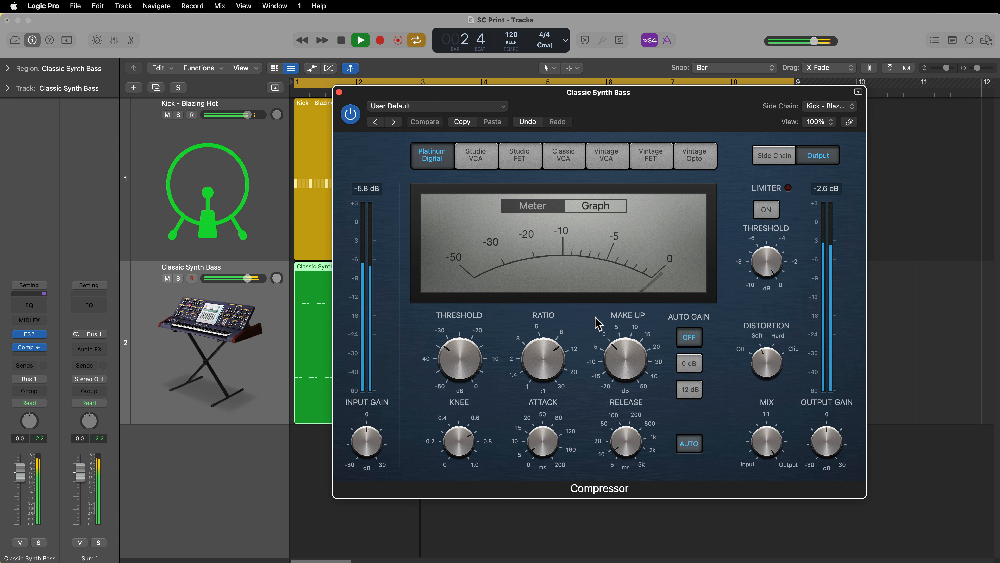
key("space")
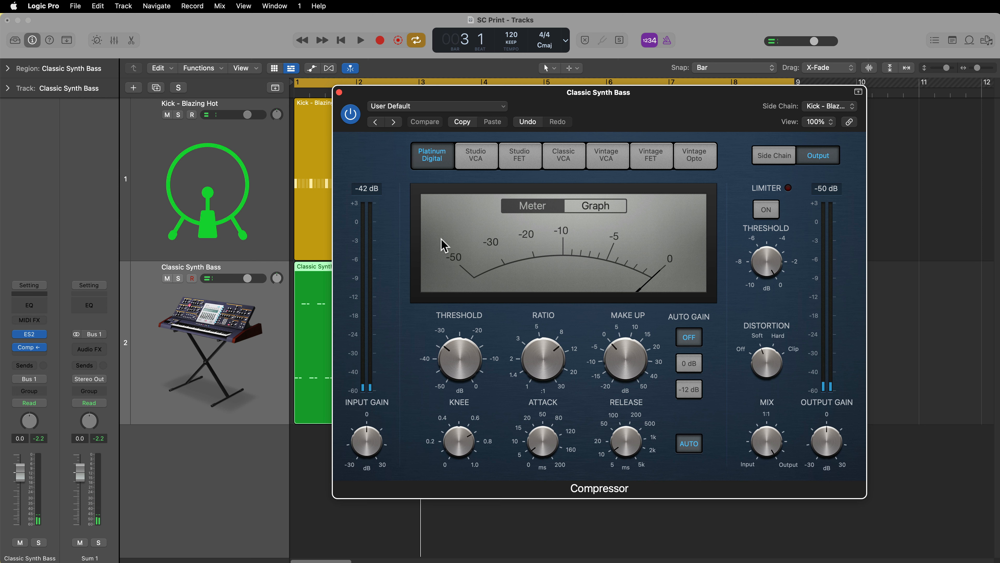
left_click(339, 93)
key("Return")
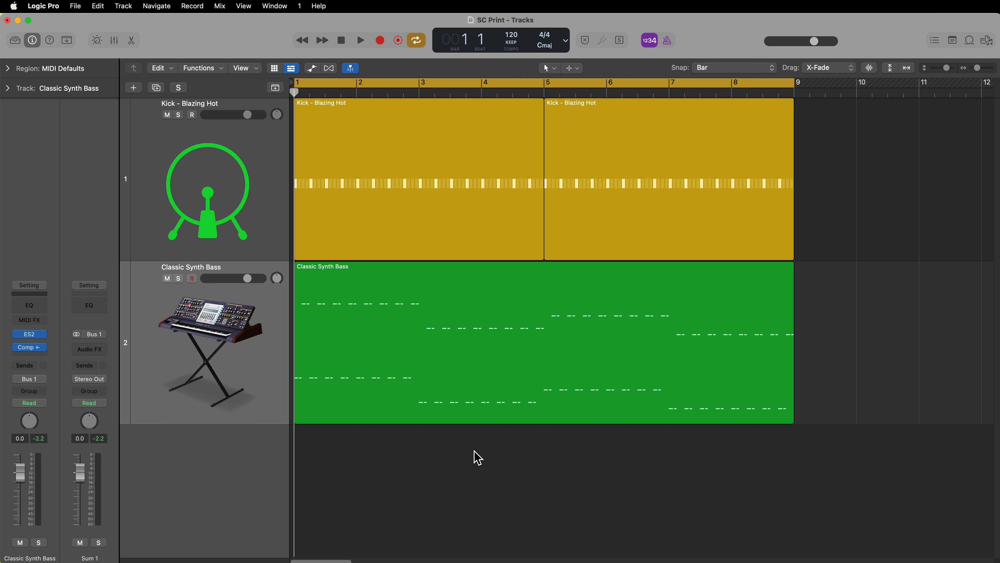
left_click(214, 180)
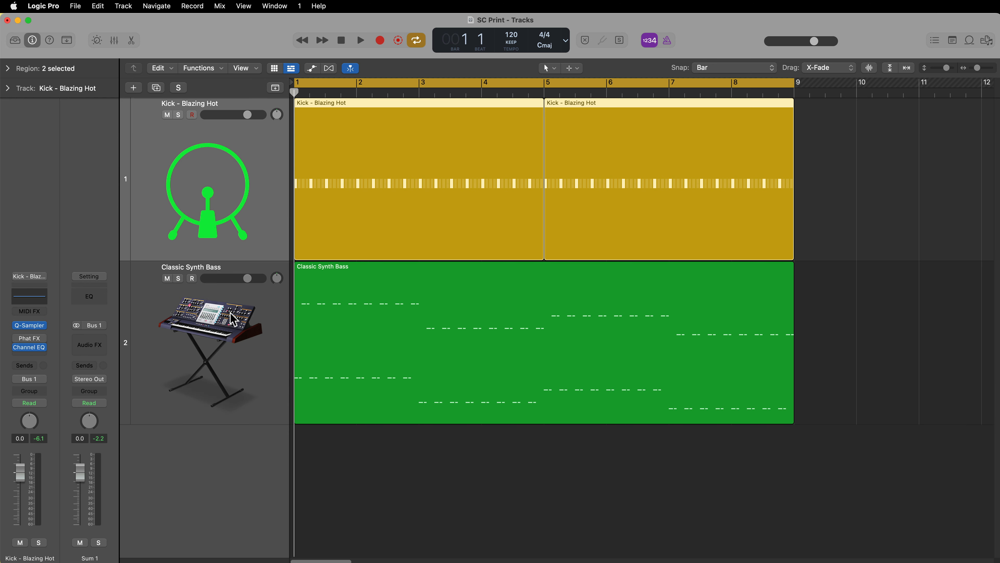
left_click(233, 315)
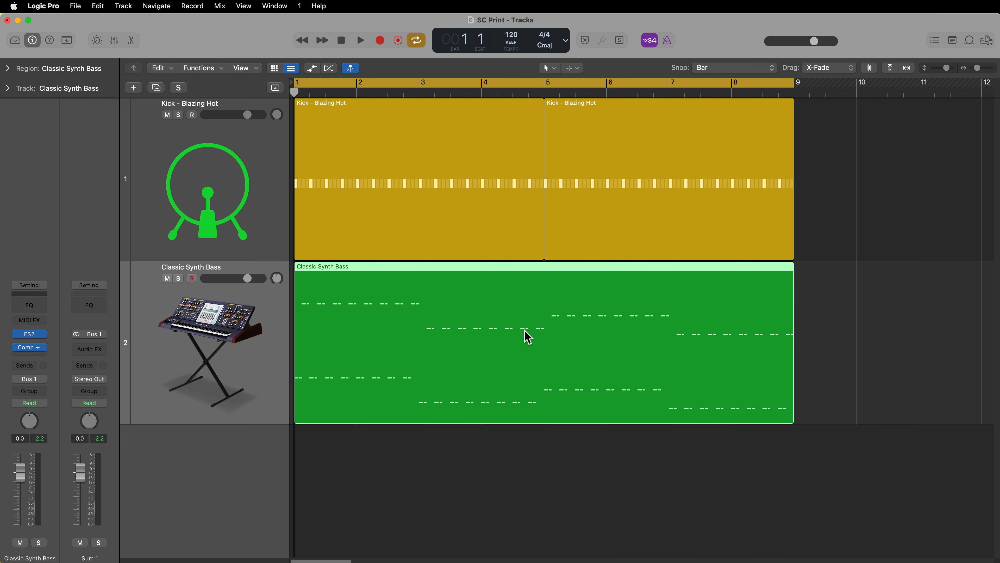
left_click(614, 481)
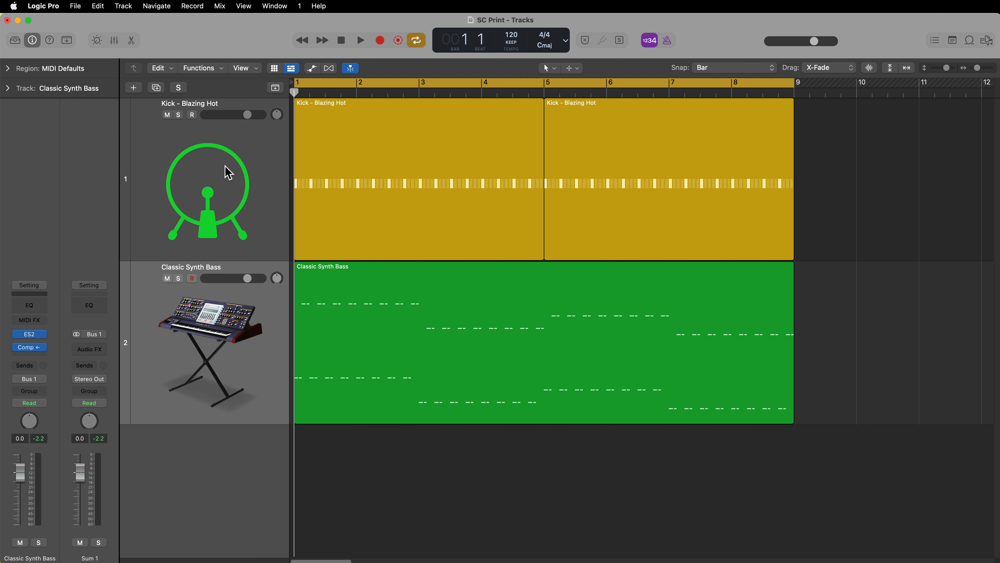
Mute the Kick - Blazing Hot track and play the side-chained bass on its own
left_click(189, 145)
left_click(167, 115)
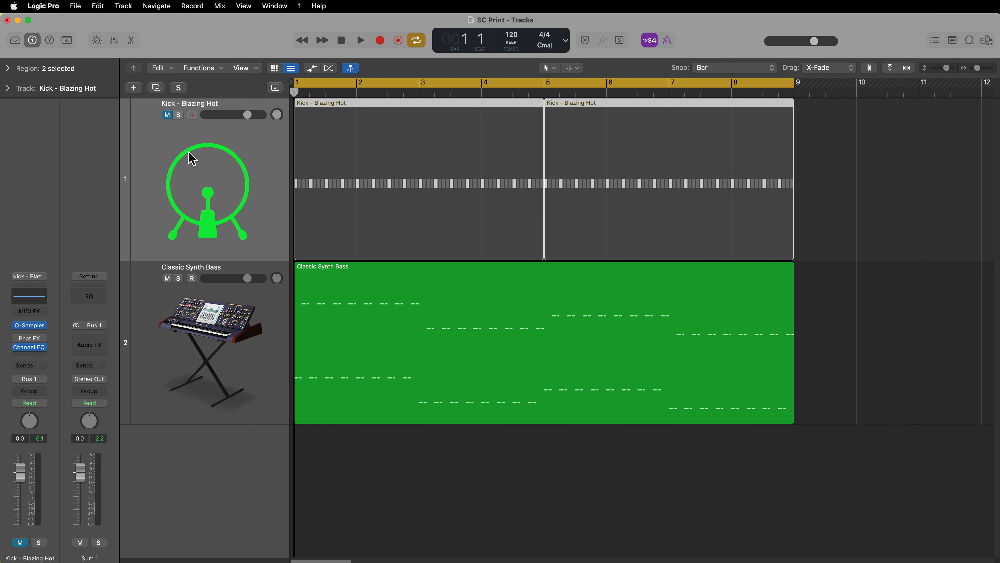
key("space")
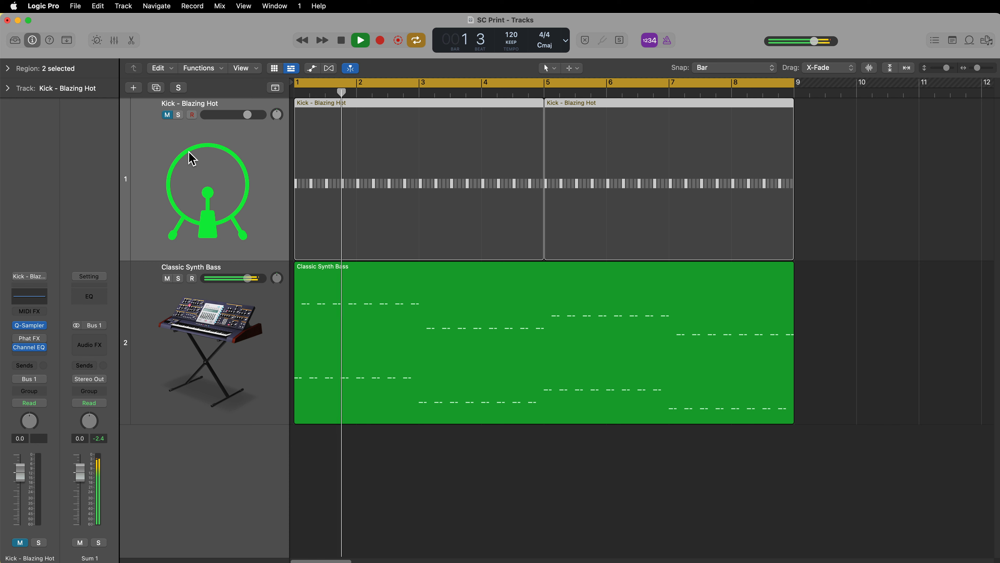
key("space")
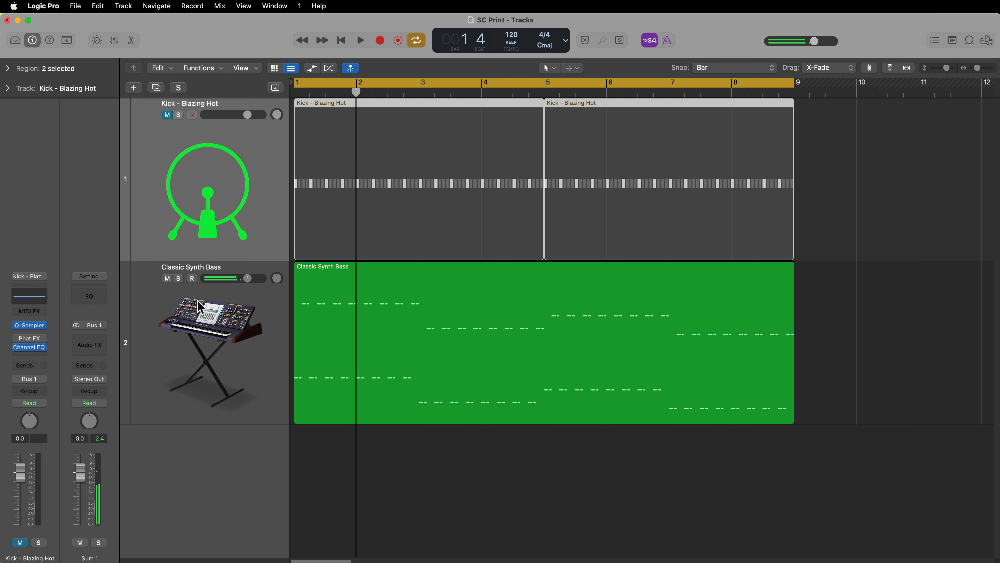
Bounce the Classic Synth Bass region in place to a new track, leaving the source region and normalization off
left_click(207, 335)
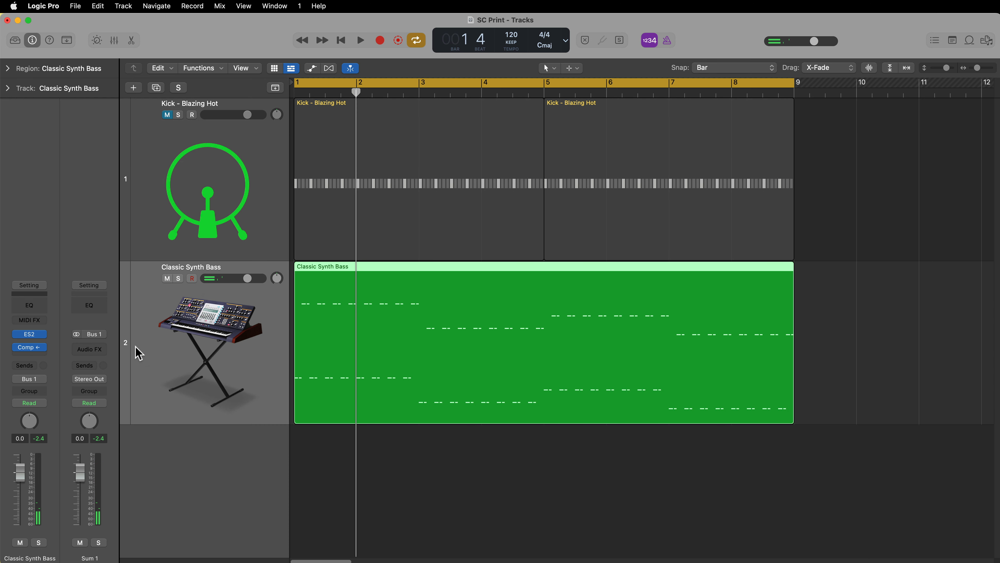
key("ctrl+b")
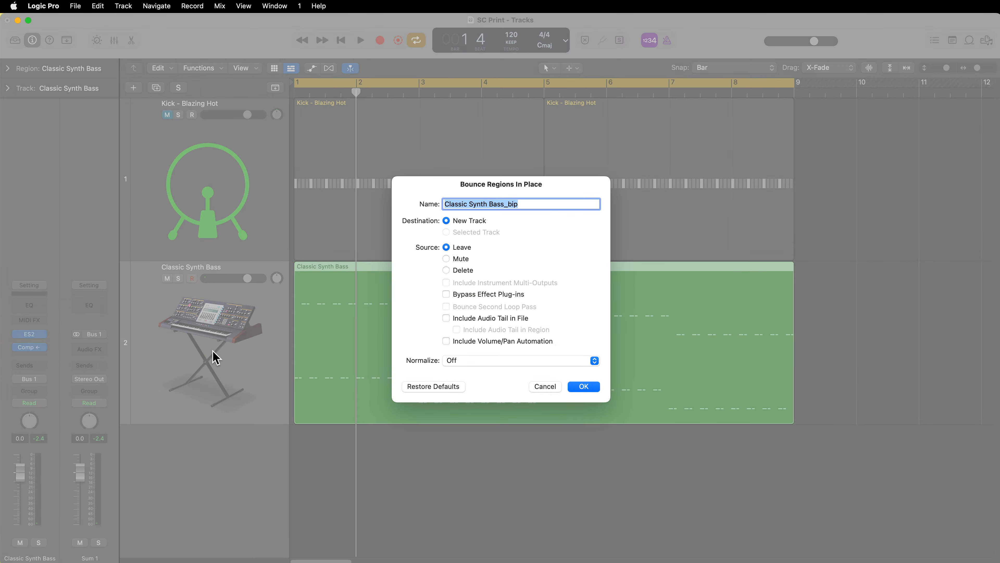
key("Return")
scroll(269, 390, "down", 1)
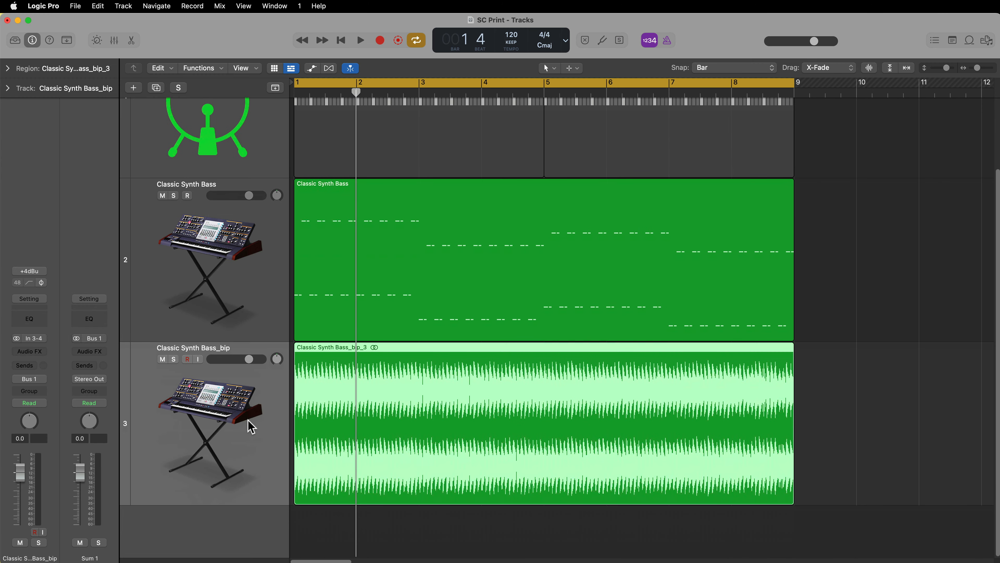
Audition the bounced Classic Synth Bass_bip track in solo and delete that track
key("ctrl+s")
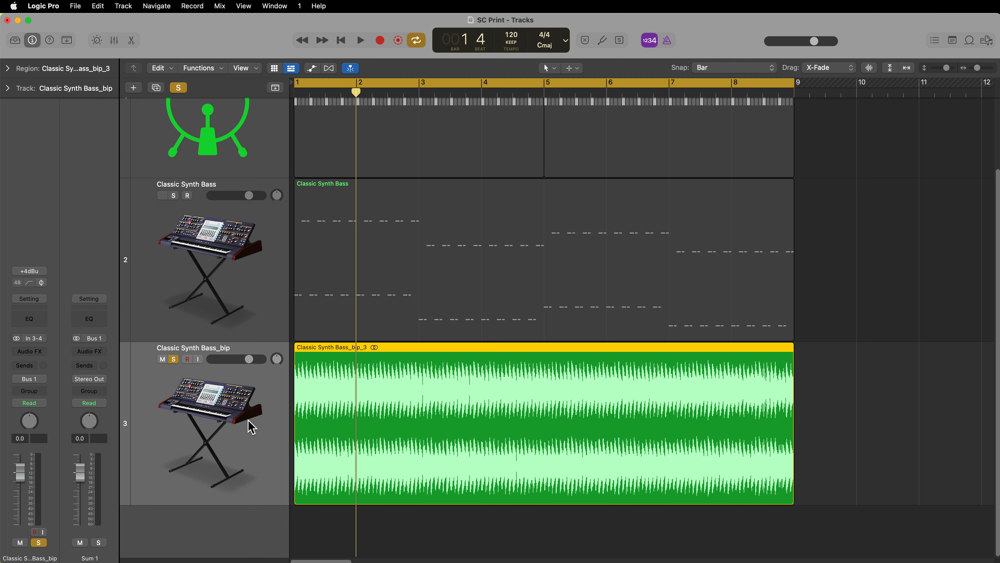
key("space")
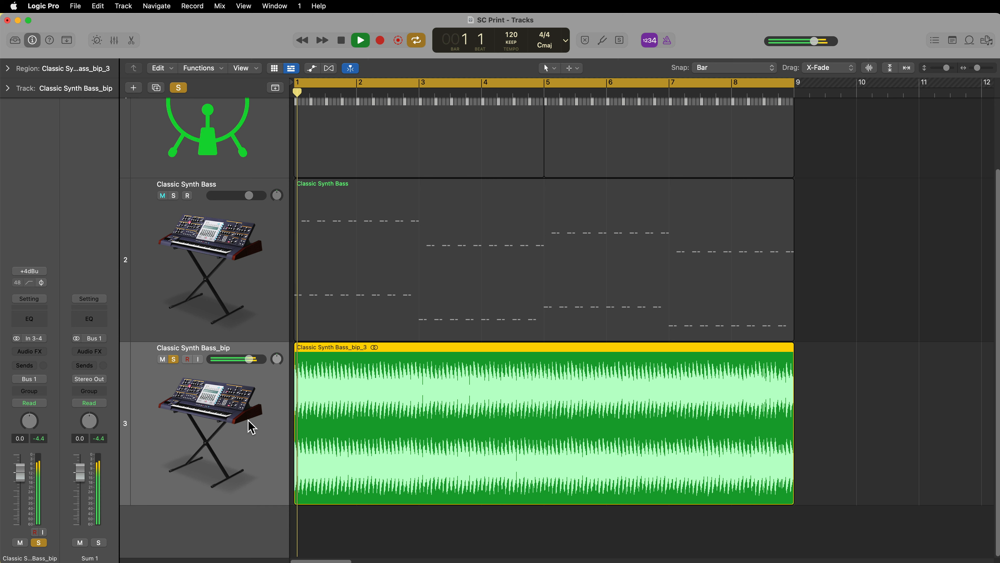
key("space")
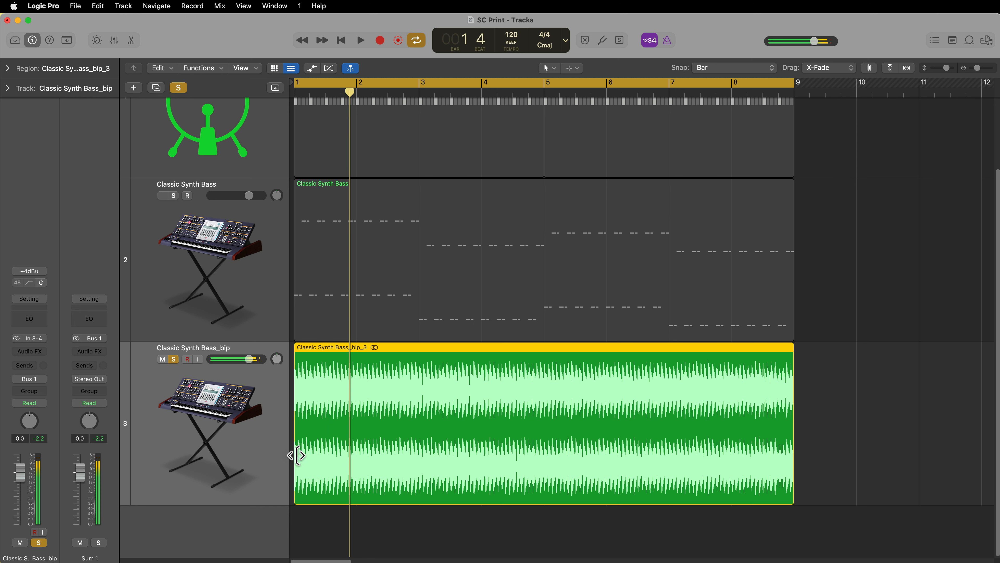
left_click(173, 359)
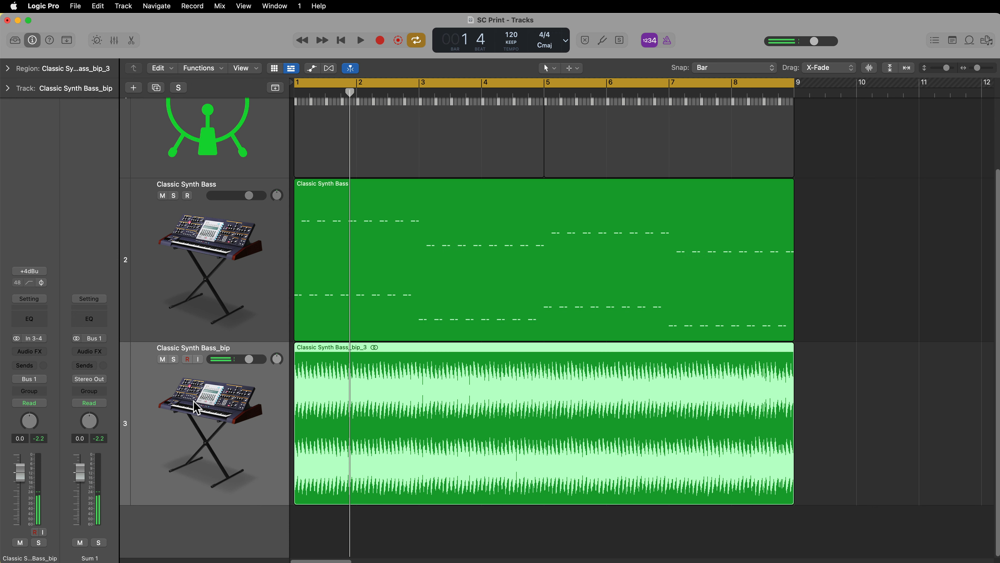
key("super+BackSpace")
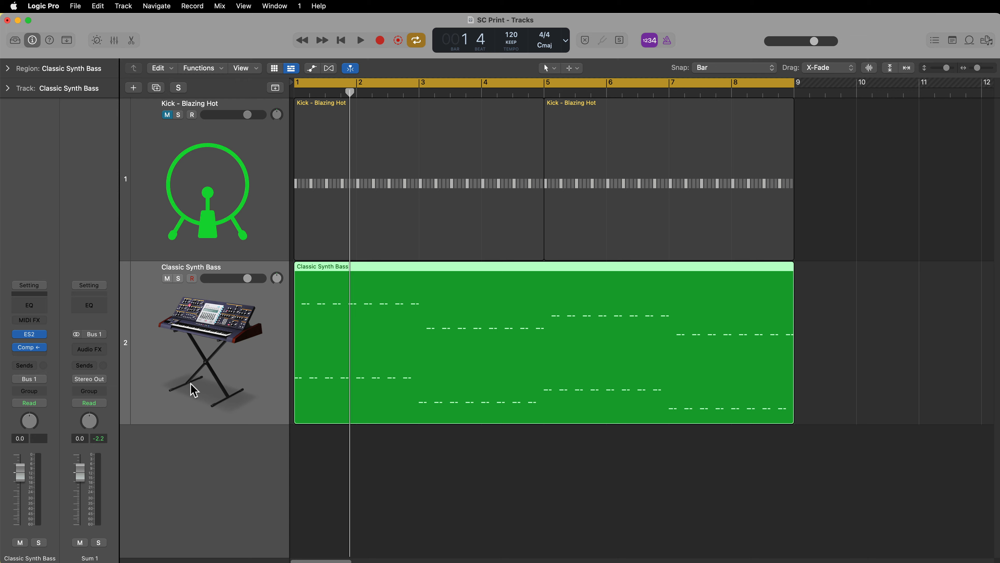
Create a new audio track below the bass and set its input to Bus 2
left_click(134, 87)
key("Right")
key("Escape")
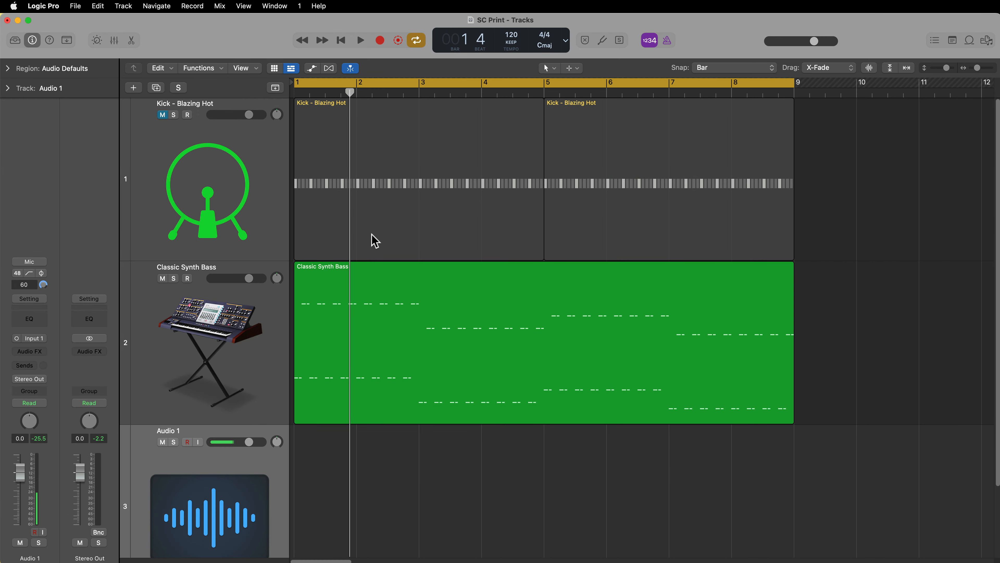
left_click(32, 338)
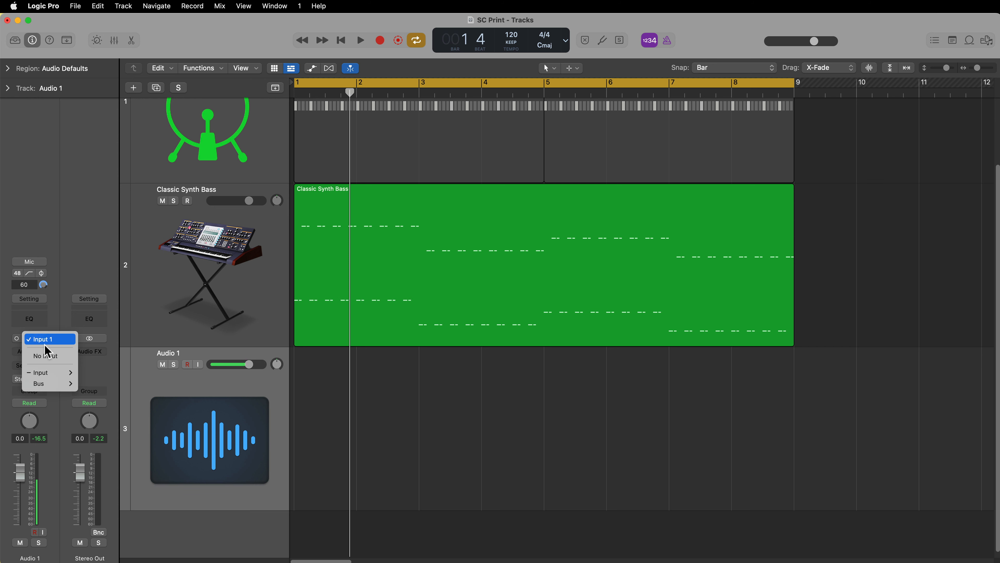
mouse_move(55, 383)
left_click(103, 318)
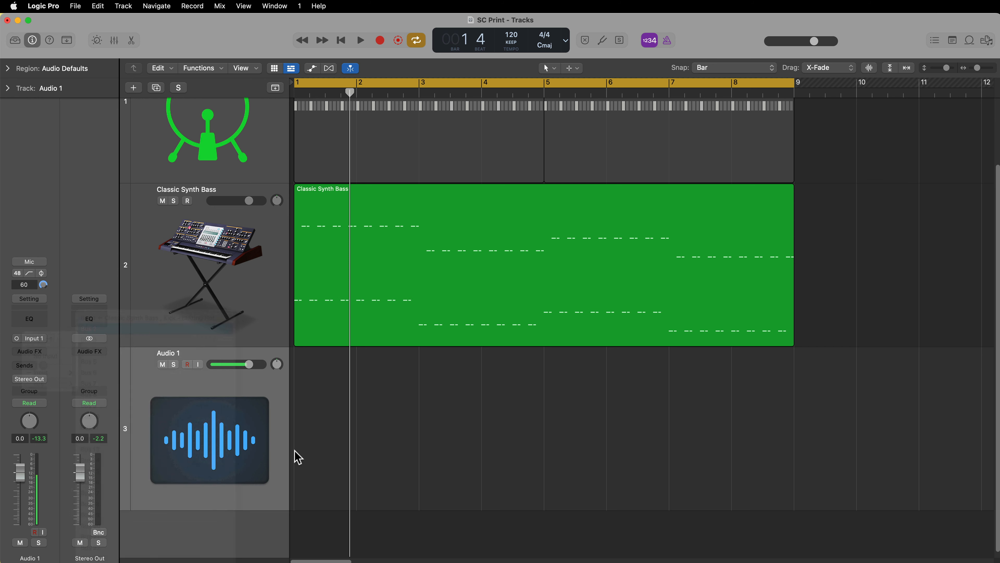
Add a send on the Classic Synth Bass track to Bus 2, which feeds the Audio 1 track
left_click(175, 254)
left_click(30, 365)
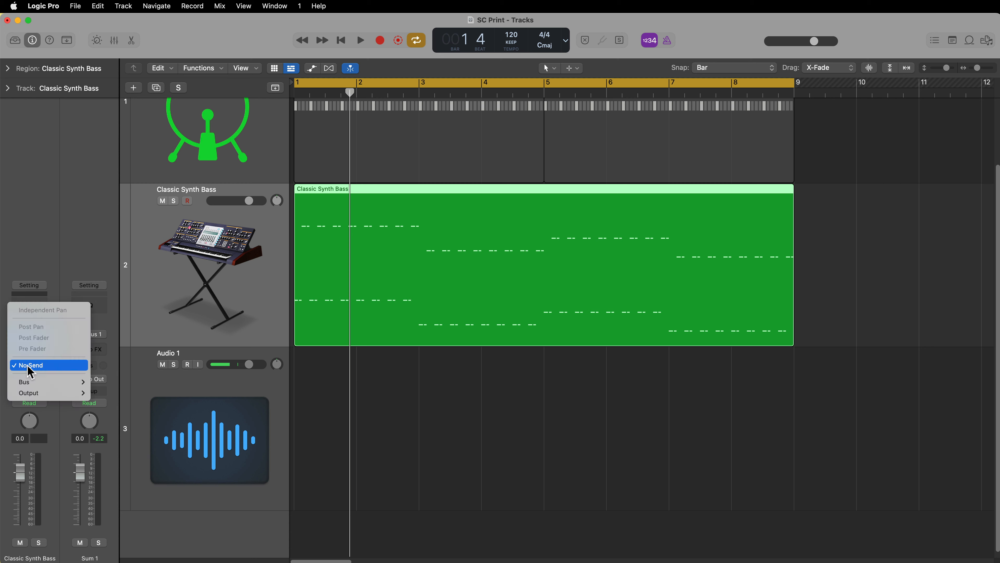
mouse_move(48, 381)
left_click(119, 318)
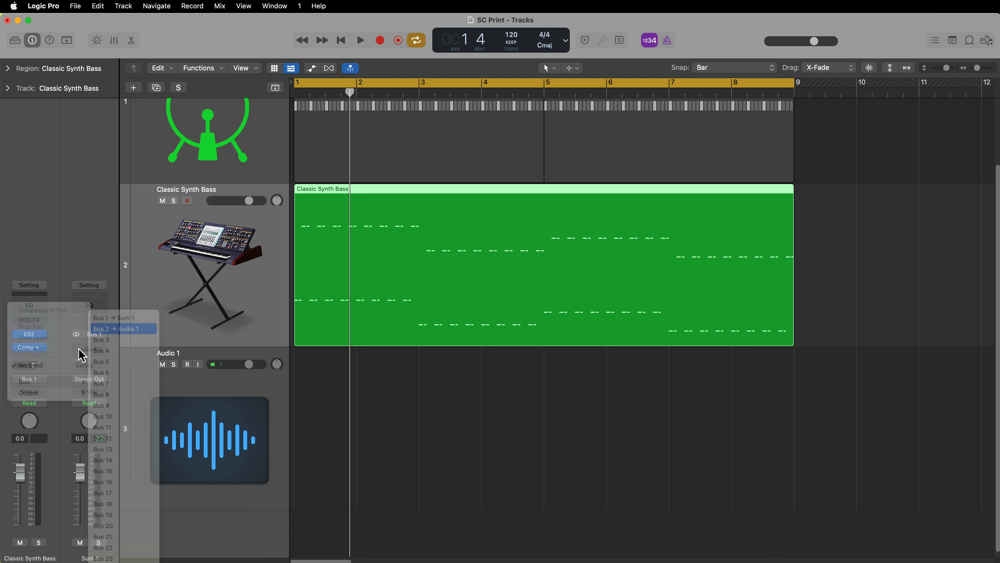
left_click(439, 414)
Record the bass signal from Bus 2 onto the muted Audio 1 track, from bar 1 to about bar 3 beat 3
left_click(190, 418)
key("Return")
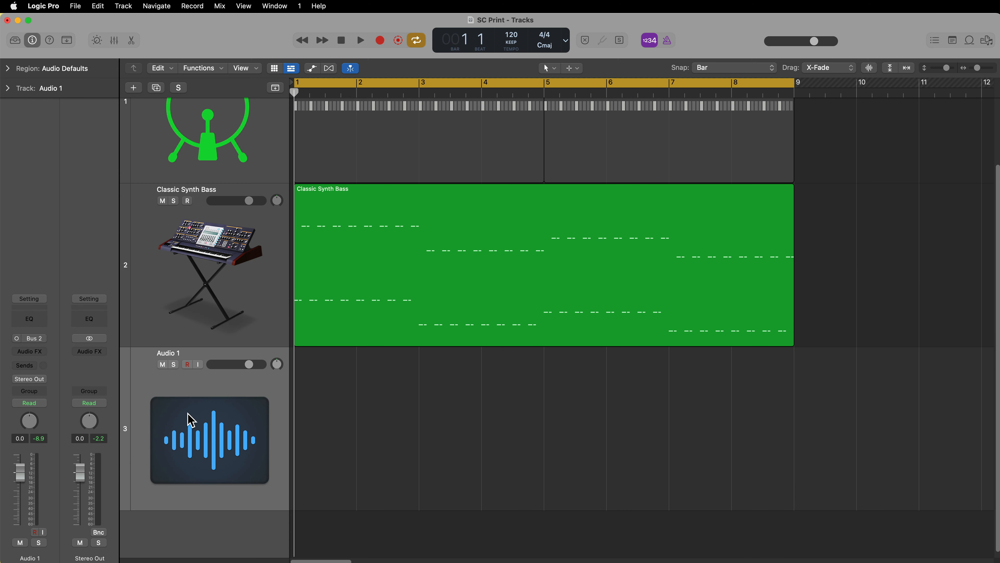
left_click(162, 364)
left_click(187, 364)
key("r")
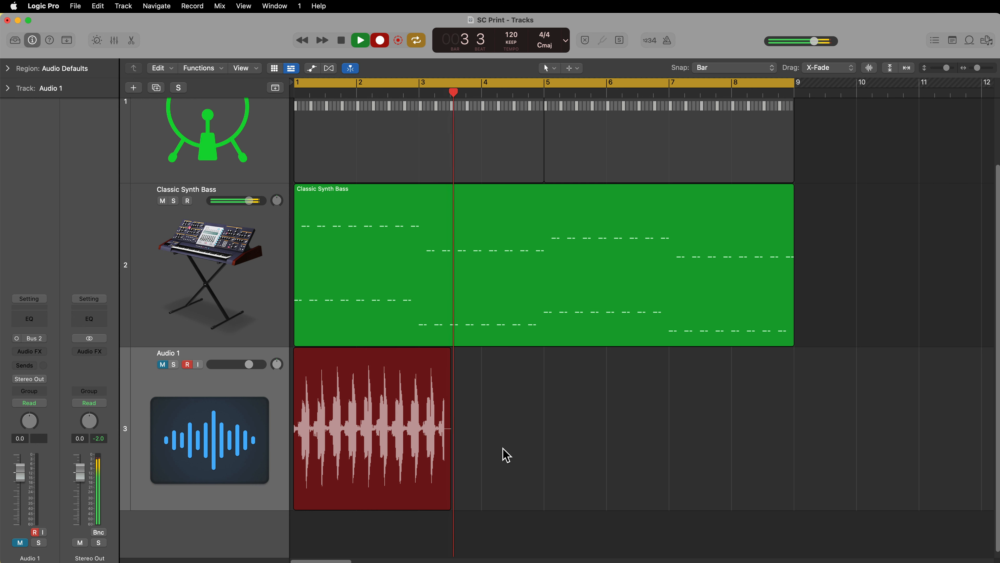
key("space")
left_click(471, 420)
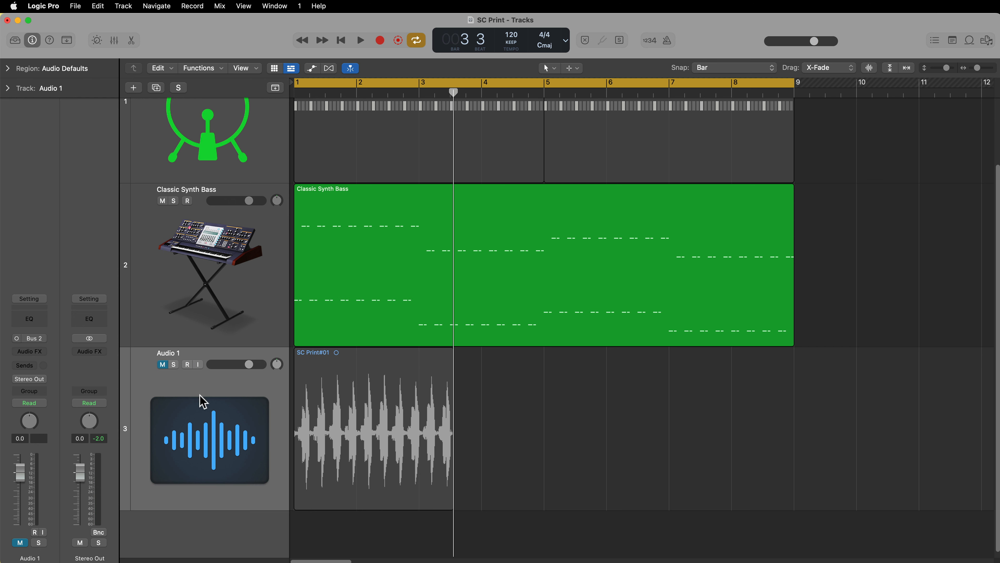
Unmute the Audio 1 track and remove the Bus 2 send from the Classic Synth Bass track
left_click(162, 364)
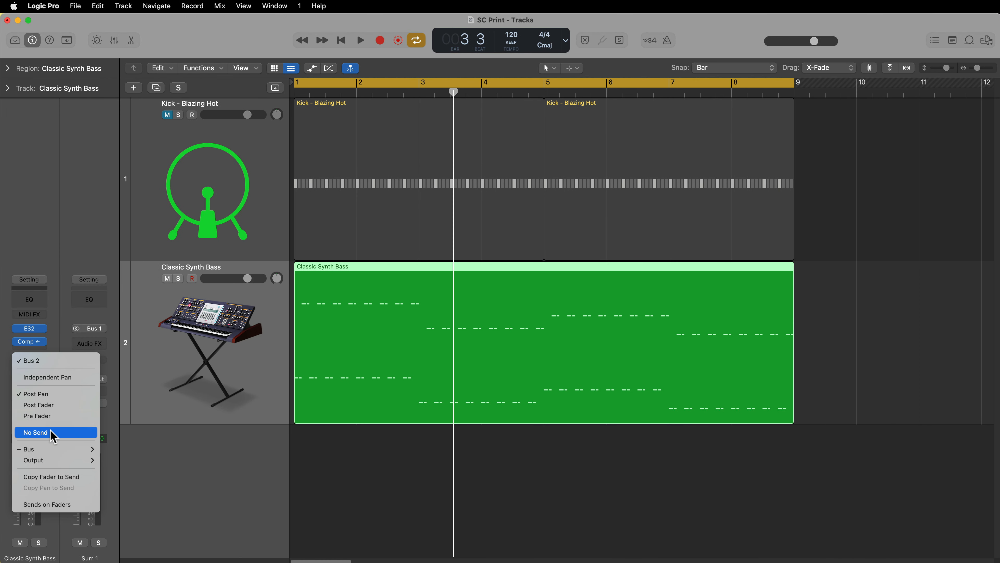
left_click(54, 434)
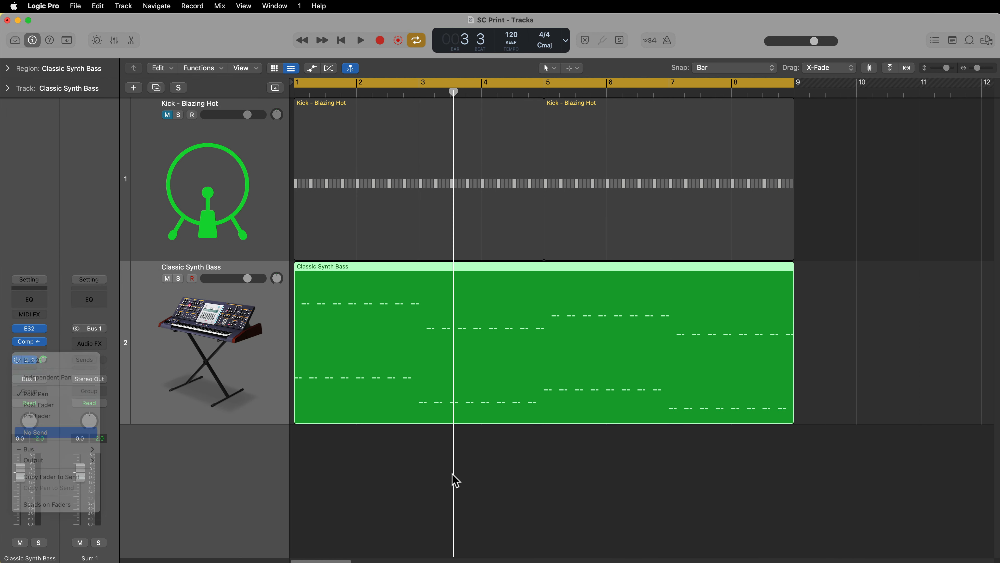
left_click(455, 476)
Group the Kick - Blazing Hot and Classic Synth Bass tracks into a summing track stack
left_click(230, 180)
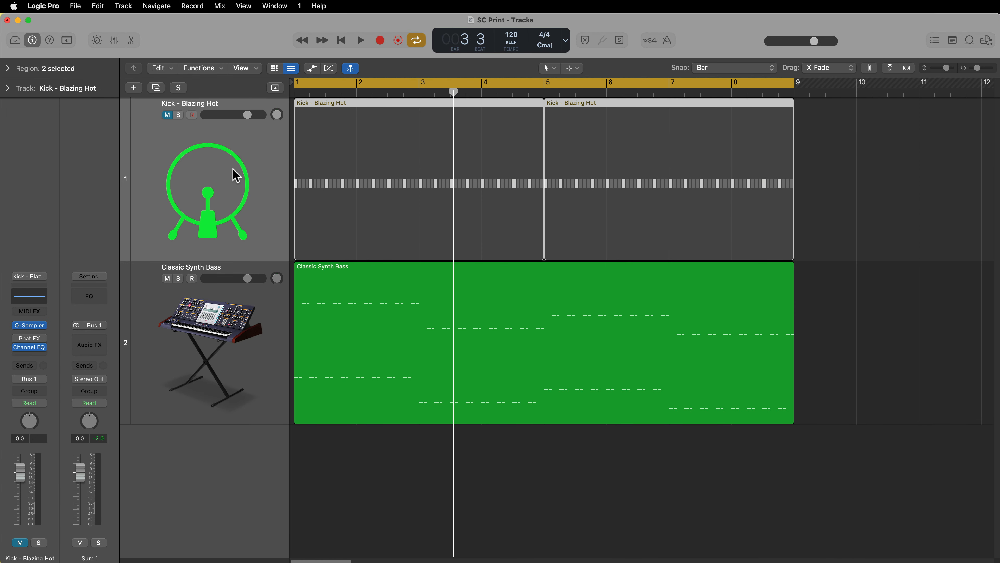
left_click(230, 327)
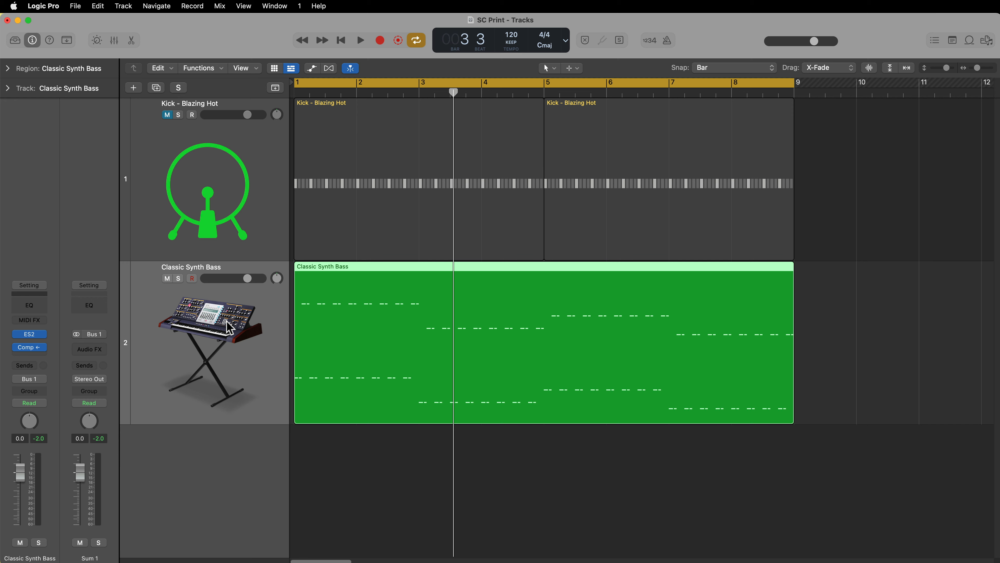
left_click(248, 151, "shift")
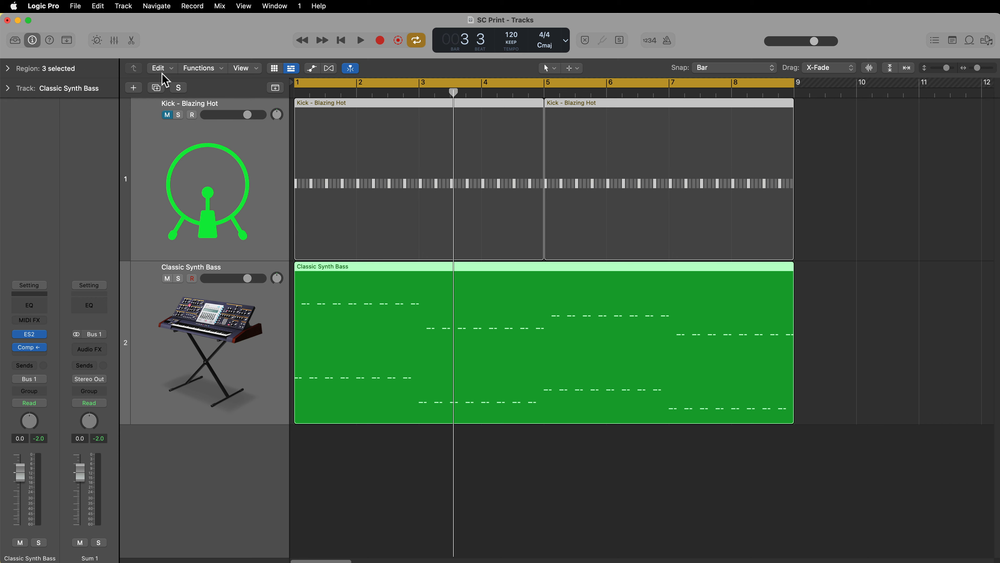
left_click(123, 6)
left_click(163, 136)
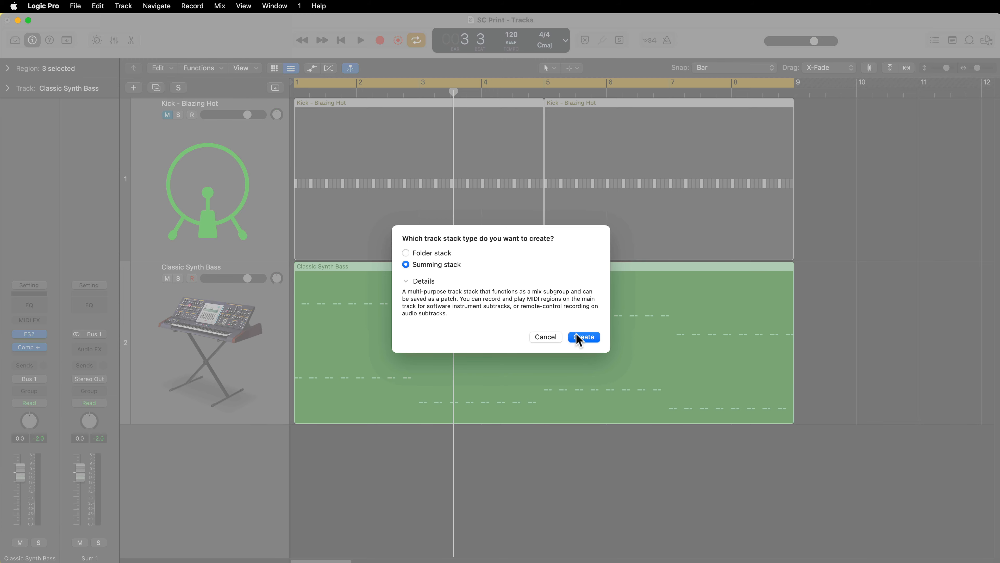
left_click(584, 336)
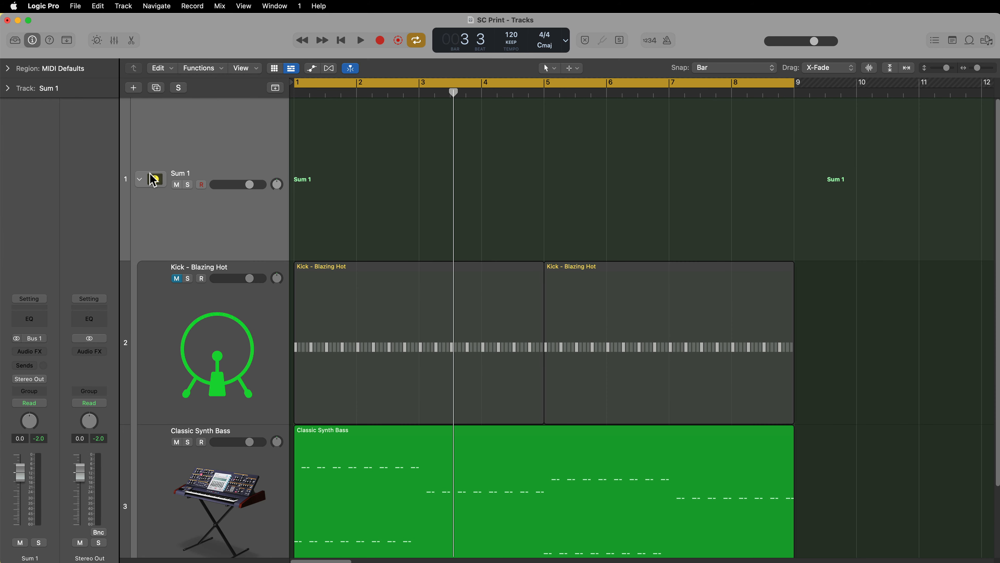
Collapse the Sum 1 stack and bounce all of its regions in place to a new track
left_click(139, 181)
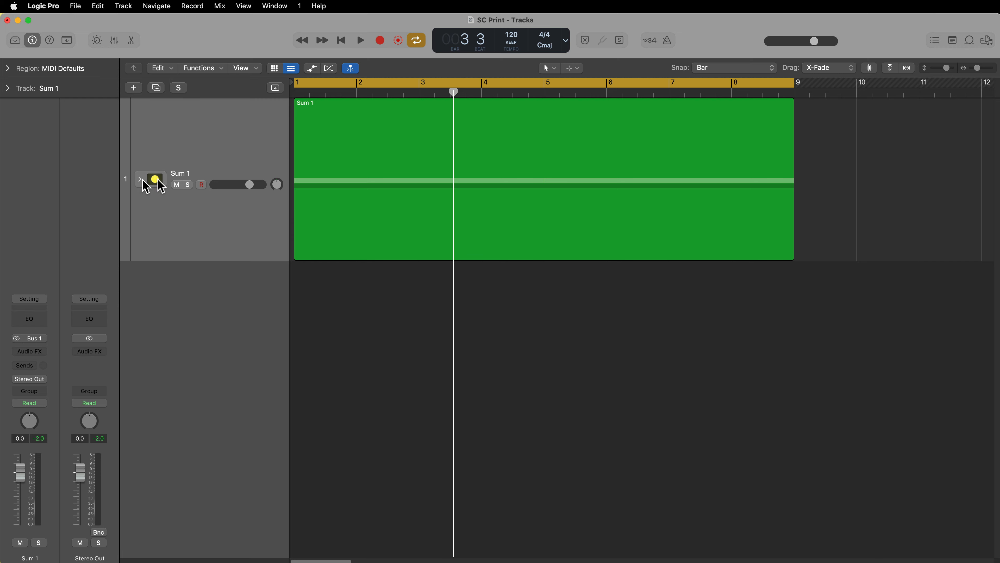
left_click(231, 148)
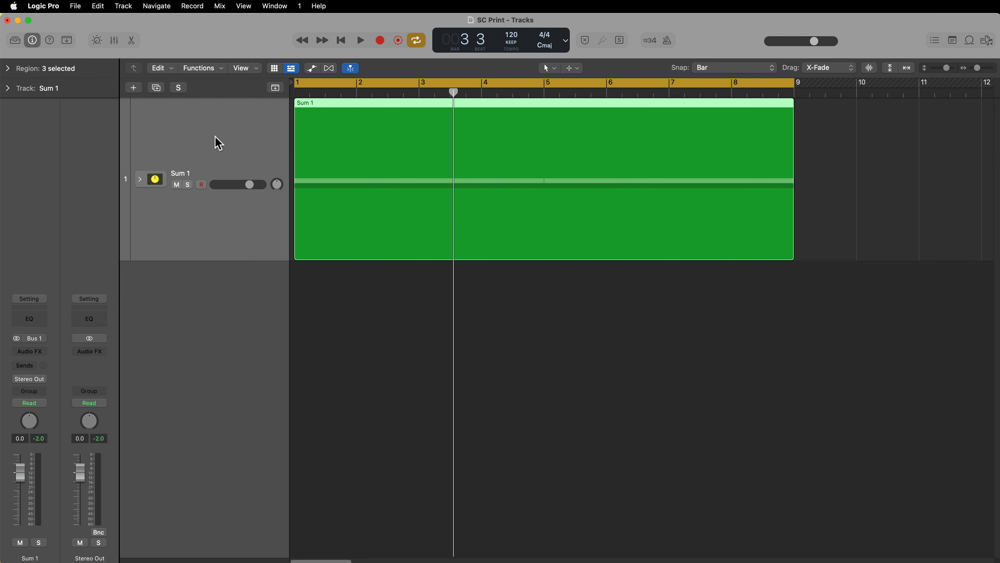
key("ctrl+b")
key("Return")
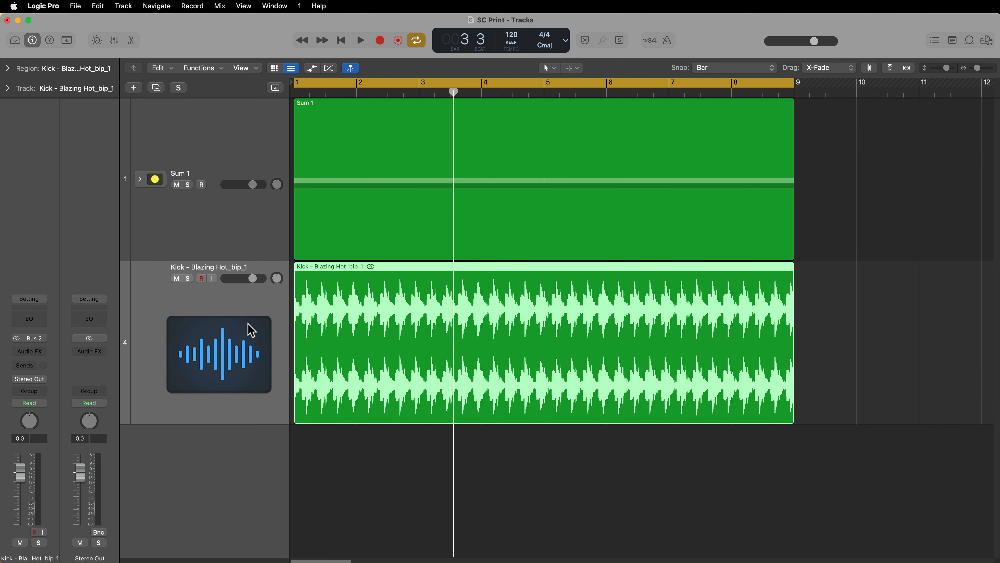
Audition the bounced Kick - Blazing Hot_bip_1 track in solo and undo the bounce
key("s")
key("space")
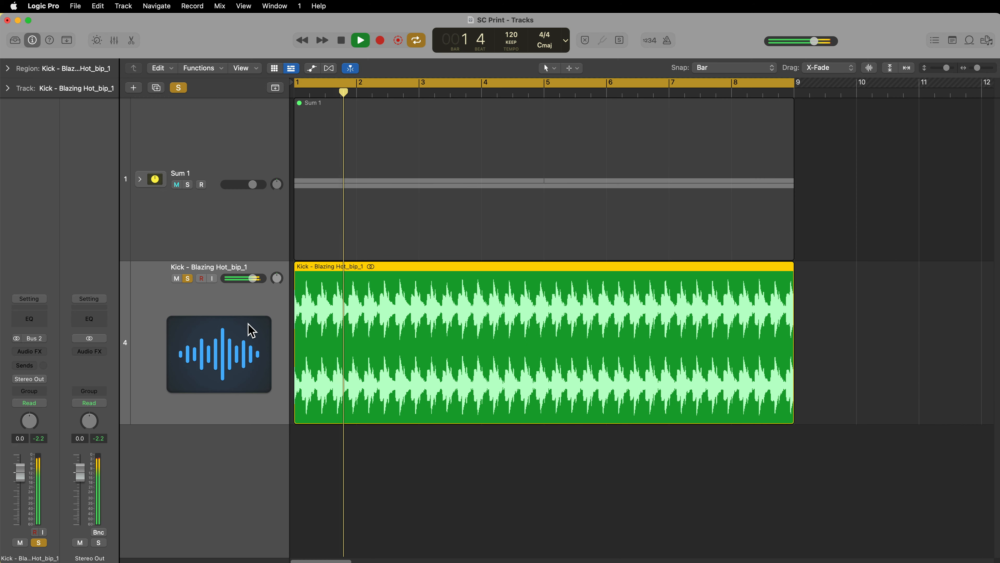
key("space")
left_click(188, 278)
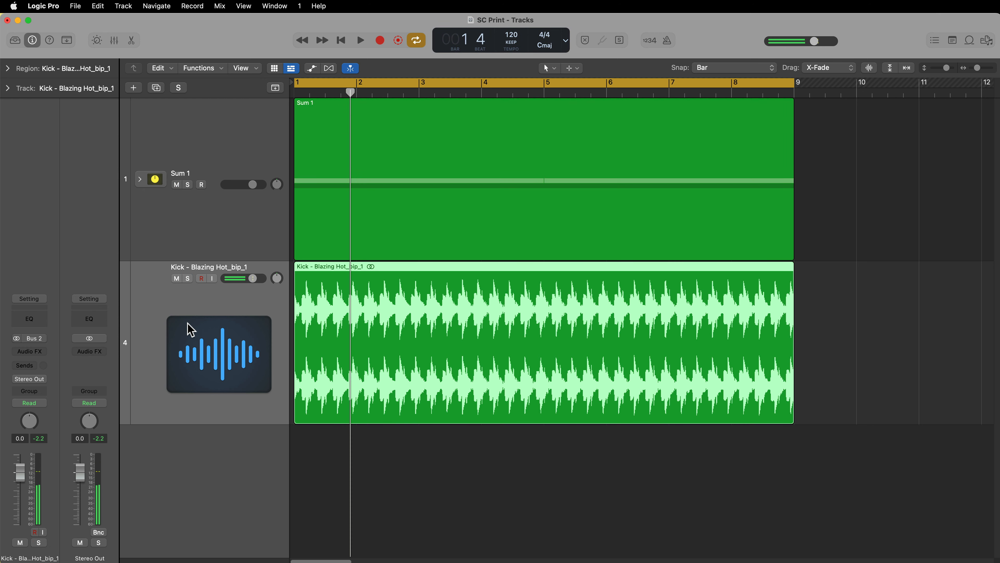
key("super+z")
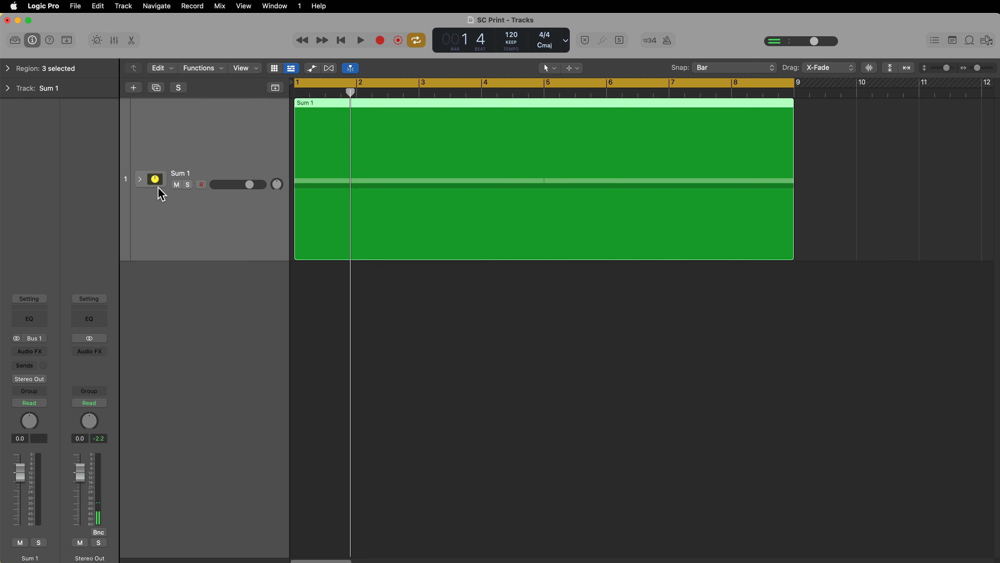
Expand the Sum 1 stack and create an empty MIDI region on its main track spanning bars 1 to 9
left_click(139, 181)
scroll(150, 183, "down", 2)
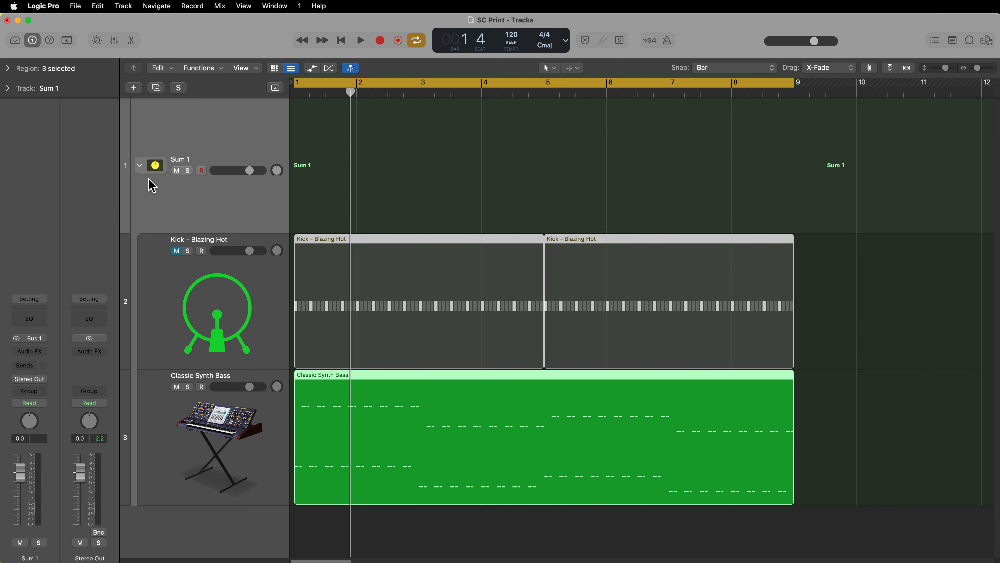
left_click(230, 281)
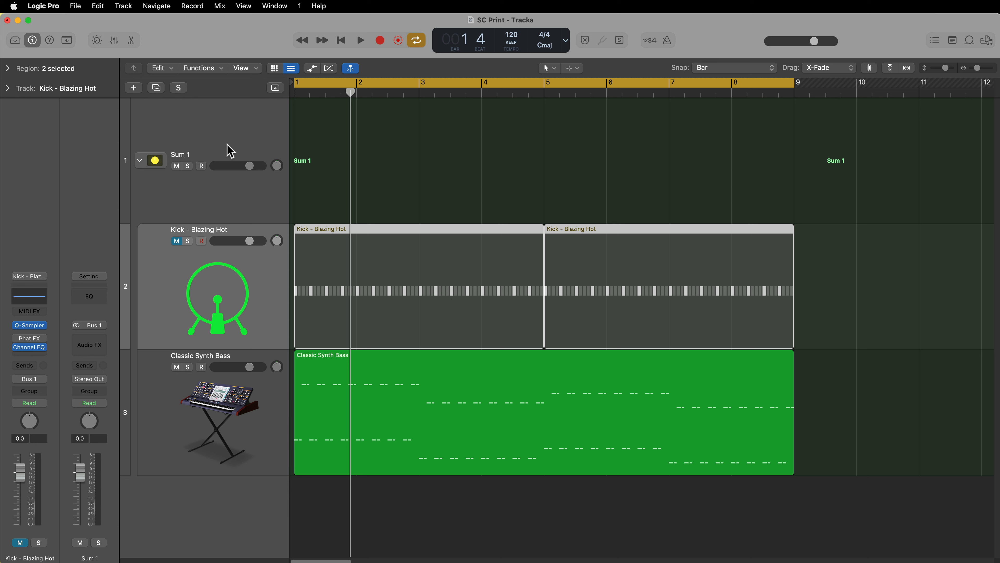
left_click(576, 190)
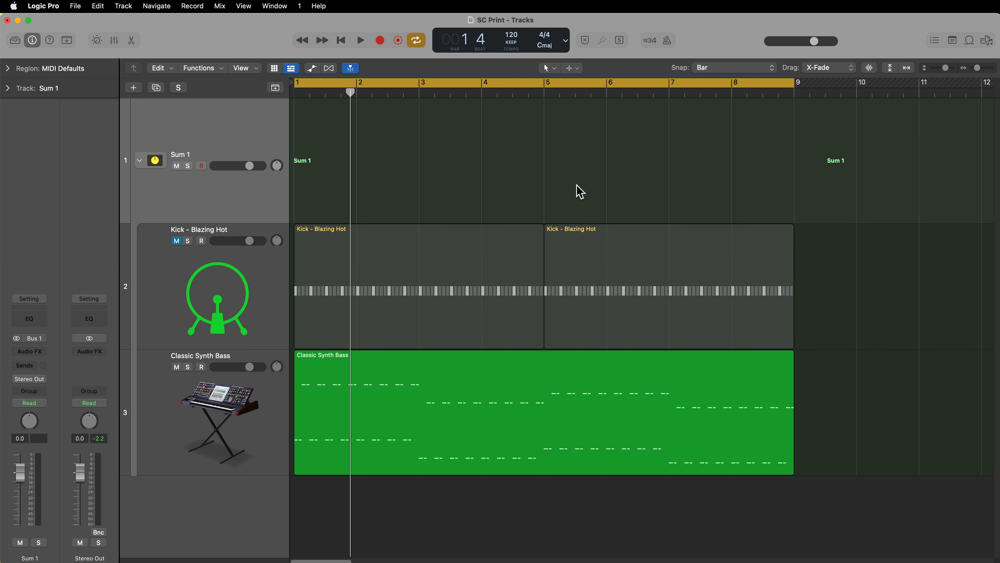
key("Return")
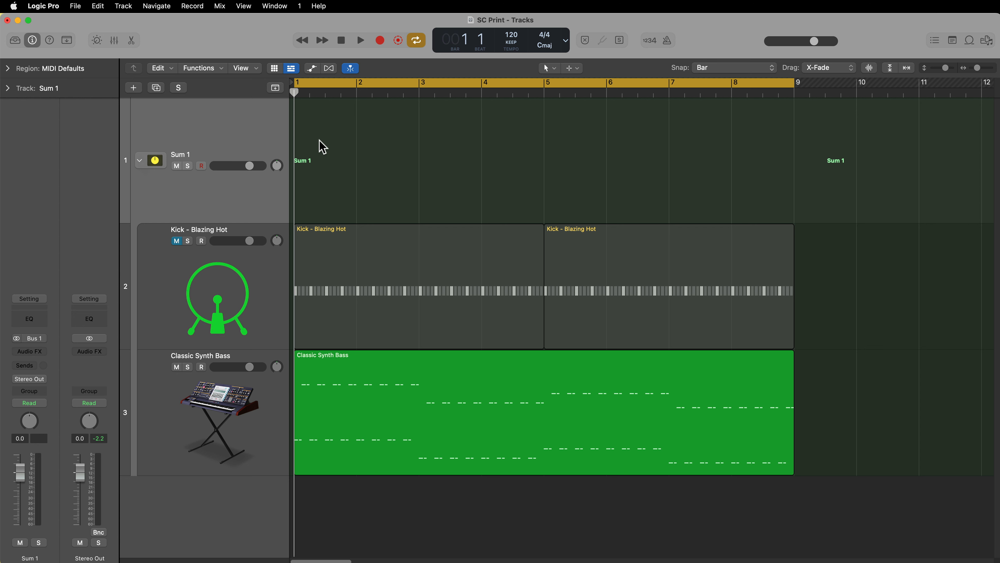
right_click(330, 128)
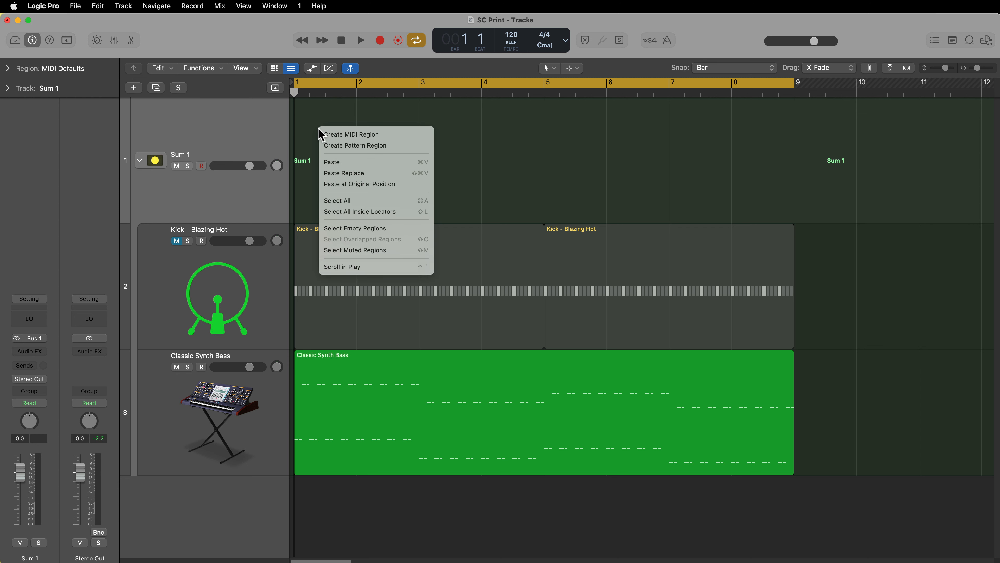
left_click(335, 139)
left_click_drag(351, 206, 775, 208)
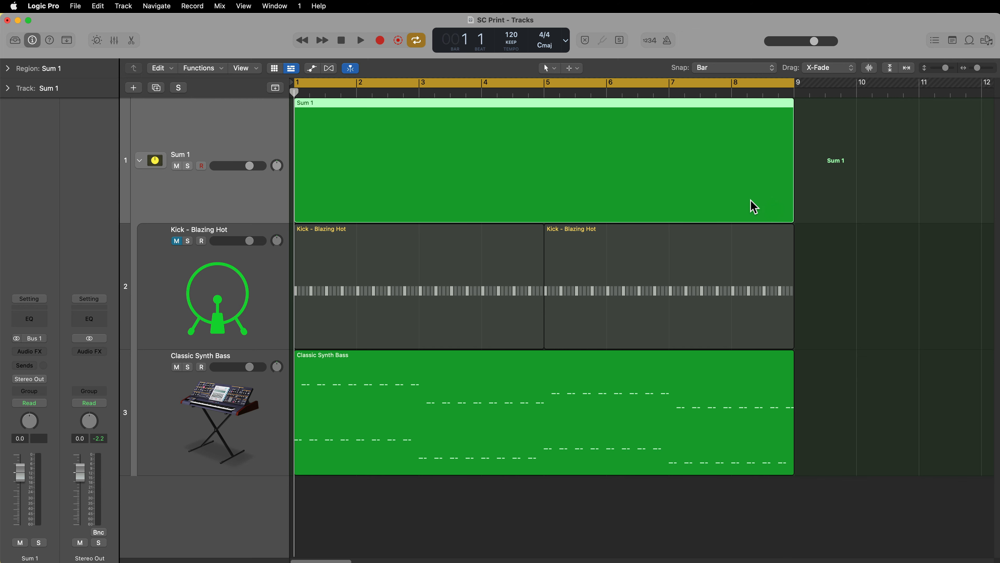
Turn off cycle mode and bounce the empty Sum 1 region in place to a new track, leaving the source region and normalization off
left_click(826, 172)
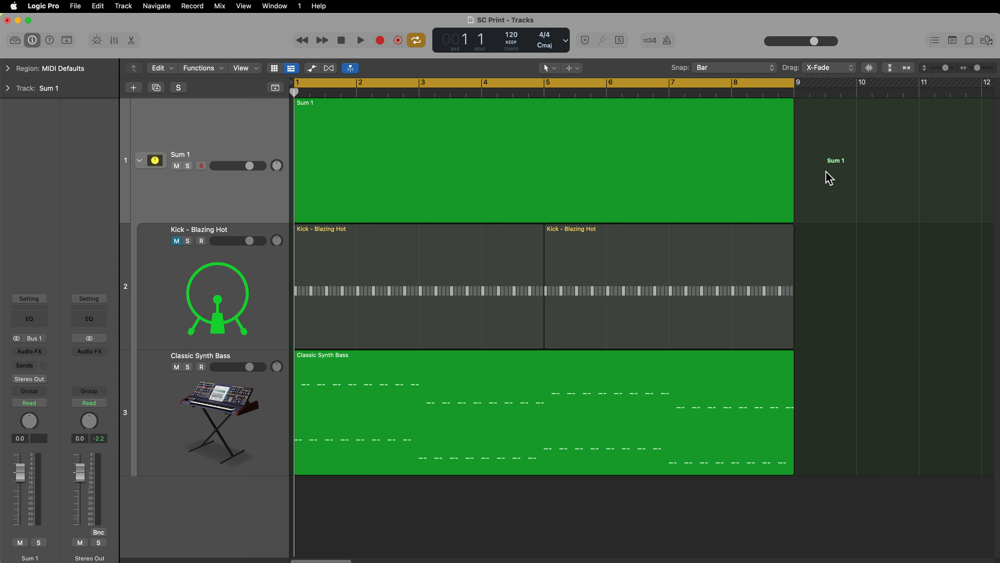
left_click(685, 148)
key("c")
left_click(849, 149)
left_click(498, 138)
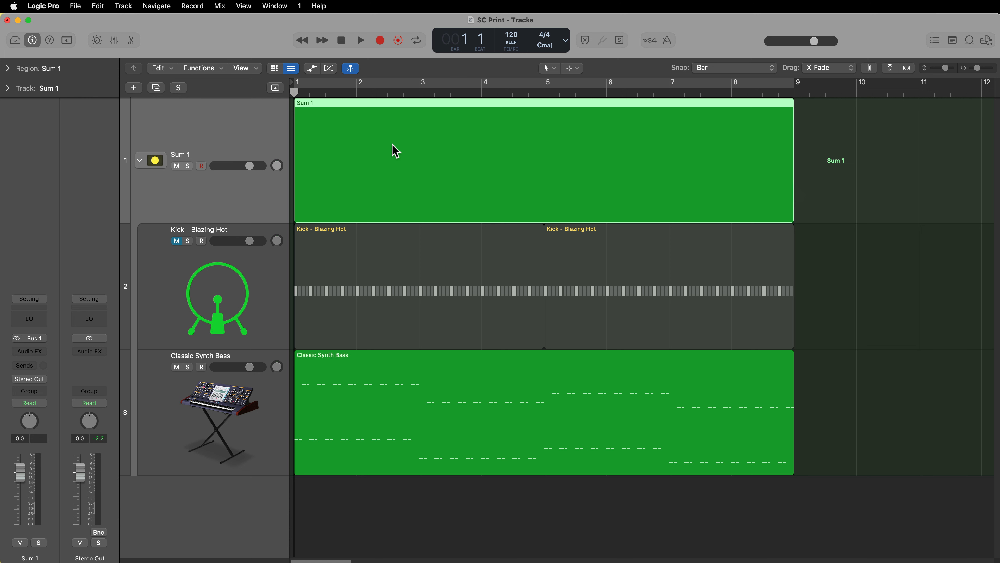
right_click(381, 148)
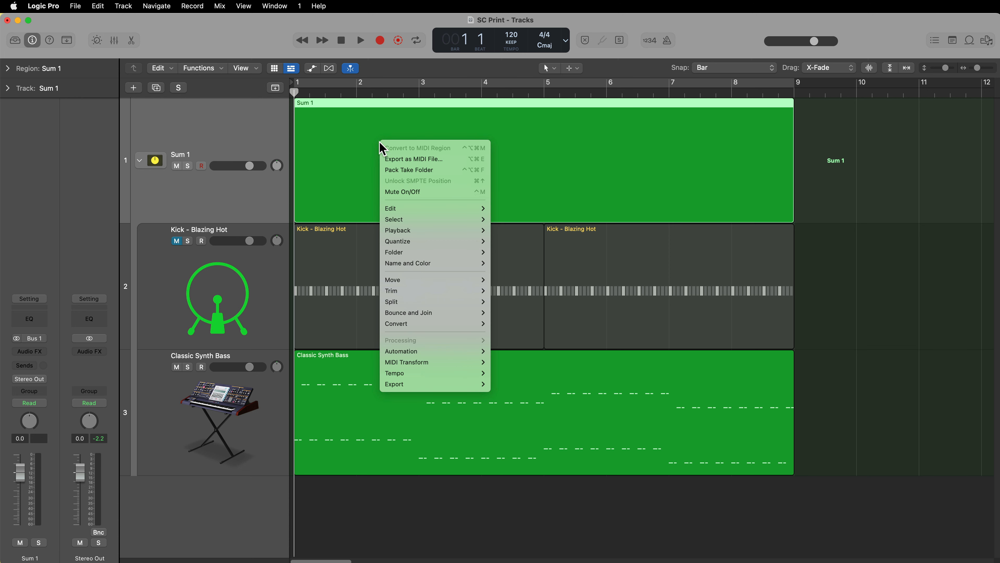
mouse_move(437, 318)
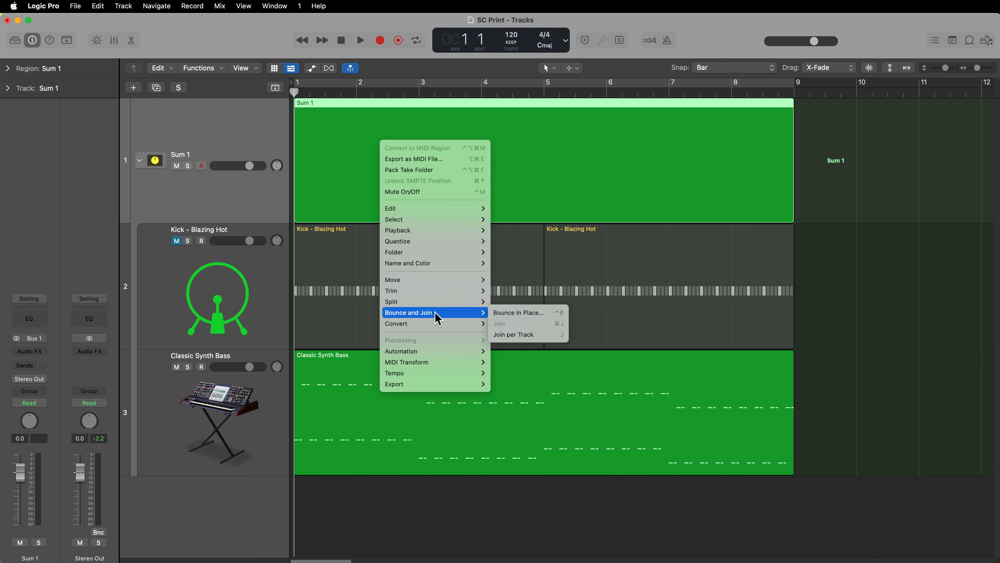
left_click(547, 319)
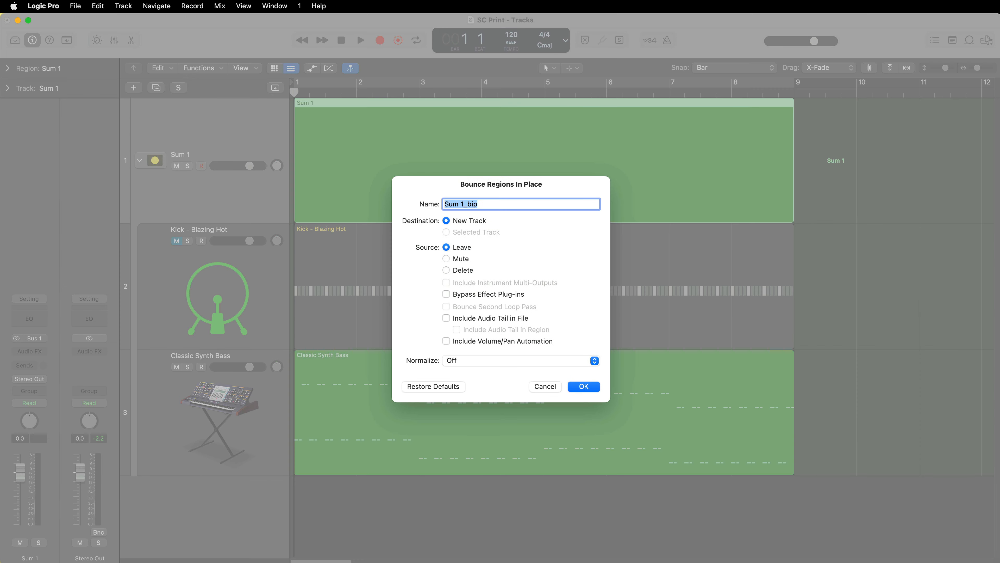
key("Return")
Mute the Sum 1 and Classic Synth Bass tracks and collapse the stack
left_click(185, 134)
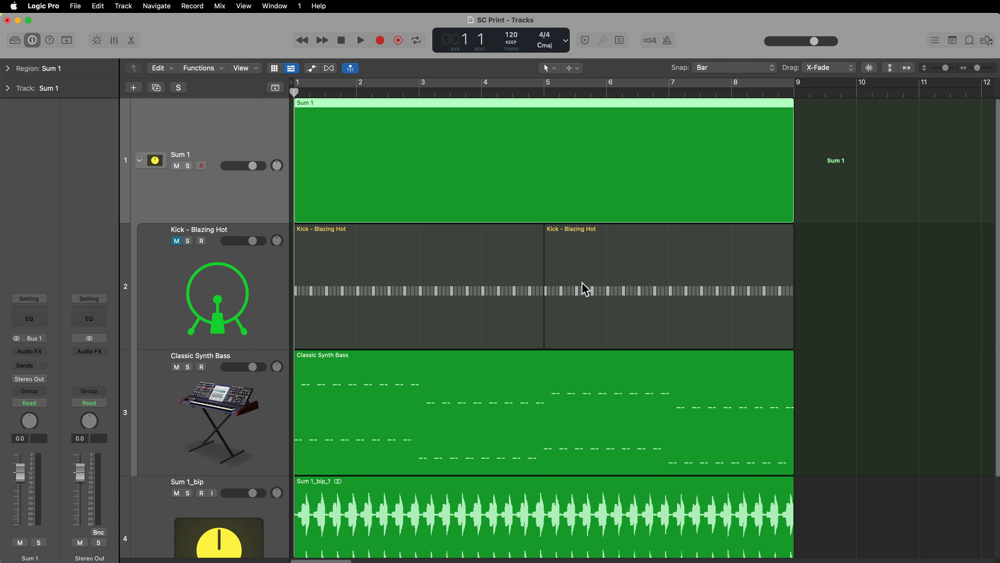
left_click_drag(871, 271, 448, 282)
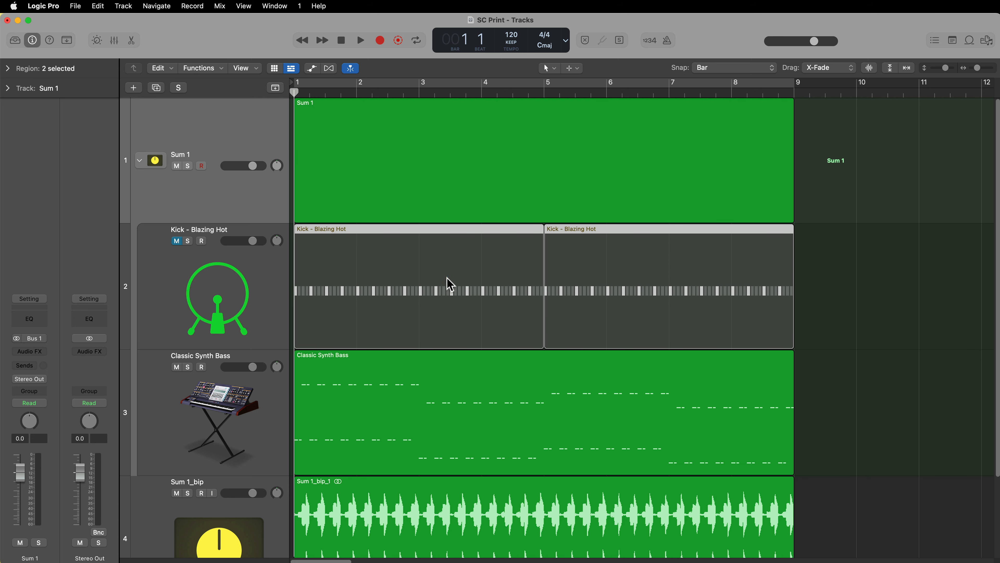
left_click(177, 166)
left_click(177, 367)
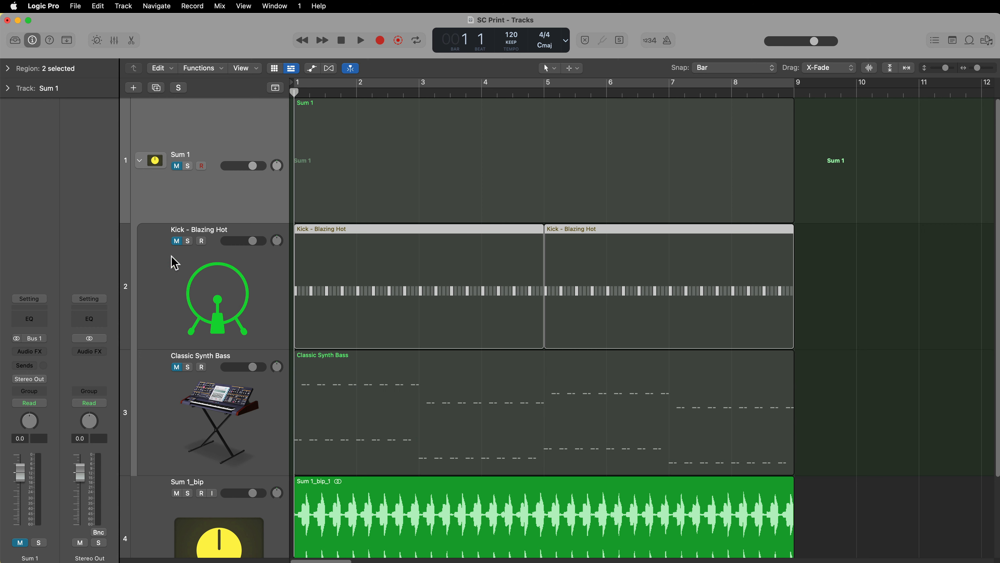
left_click(140, 160)
left_click(864, 283)
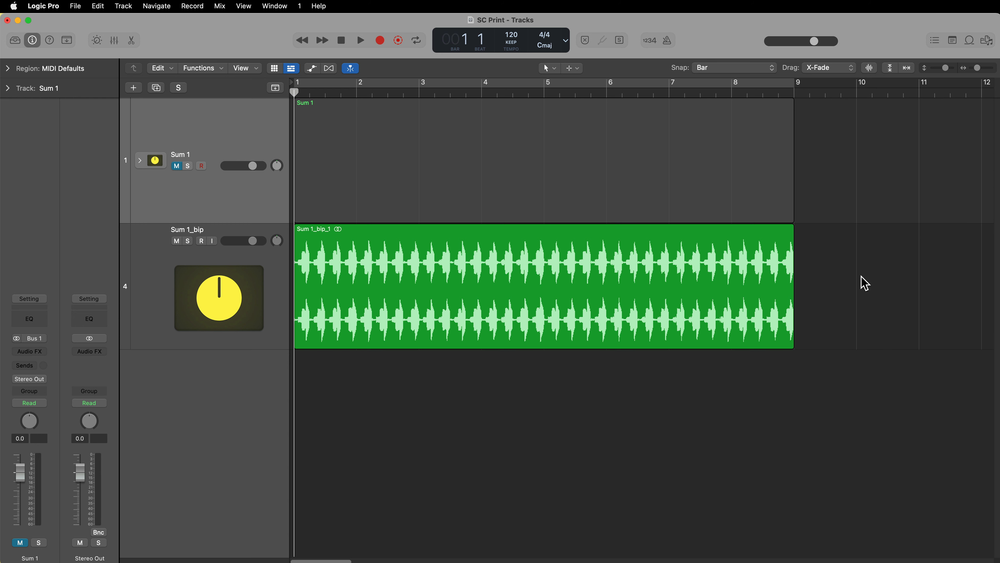
Audition the bounced Sum 1_bip track from the start
left_click(168, 269)
key("space")
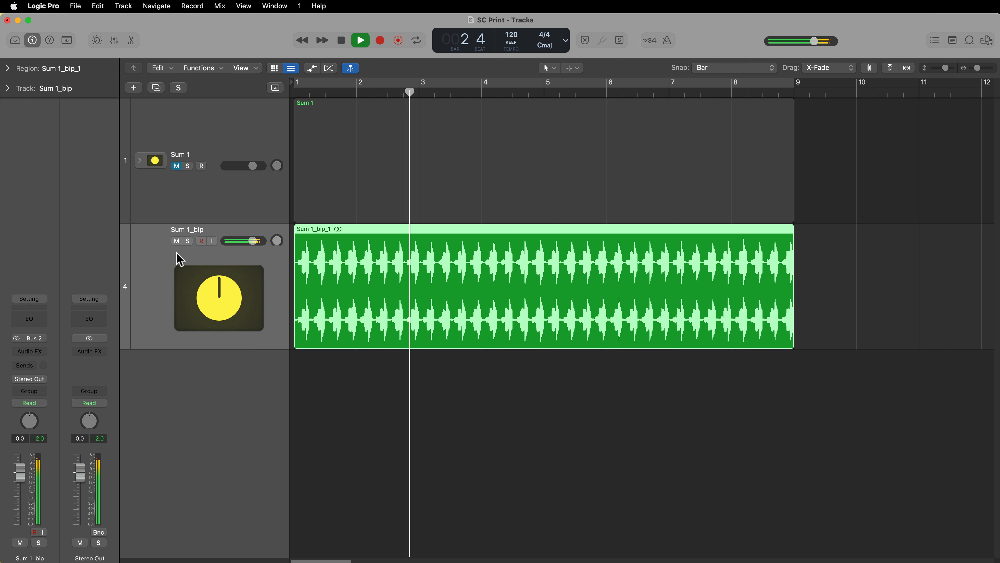
key("space")
Expand the Sum 1 stack and move the Kick - Blazing Hot track out of it, below the Sum 1_bip track
left_click(140, 160)
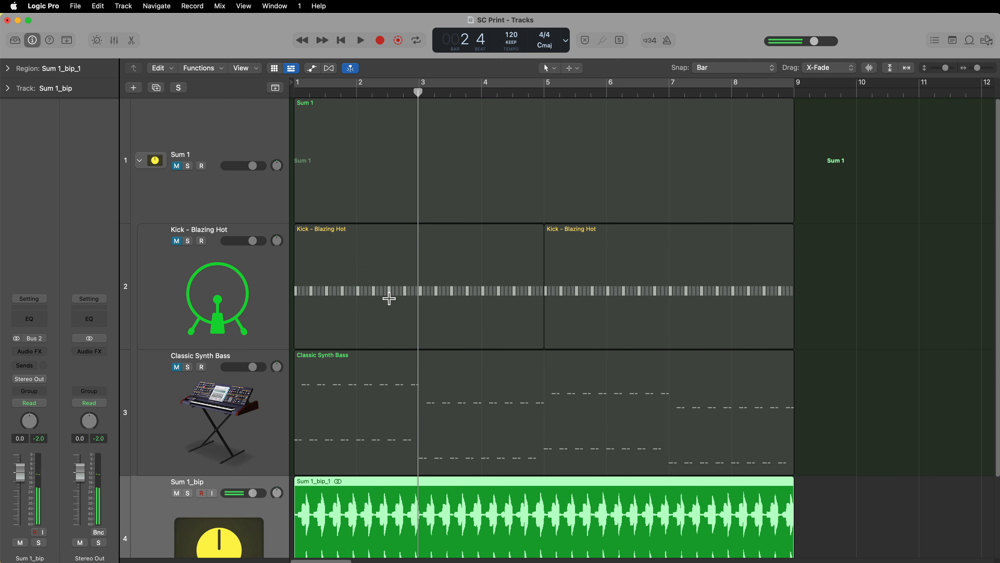
key("super+Up")
key("super+Up")
key("super+Up")
key("super+Up")
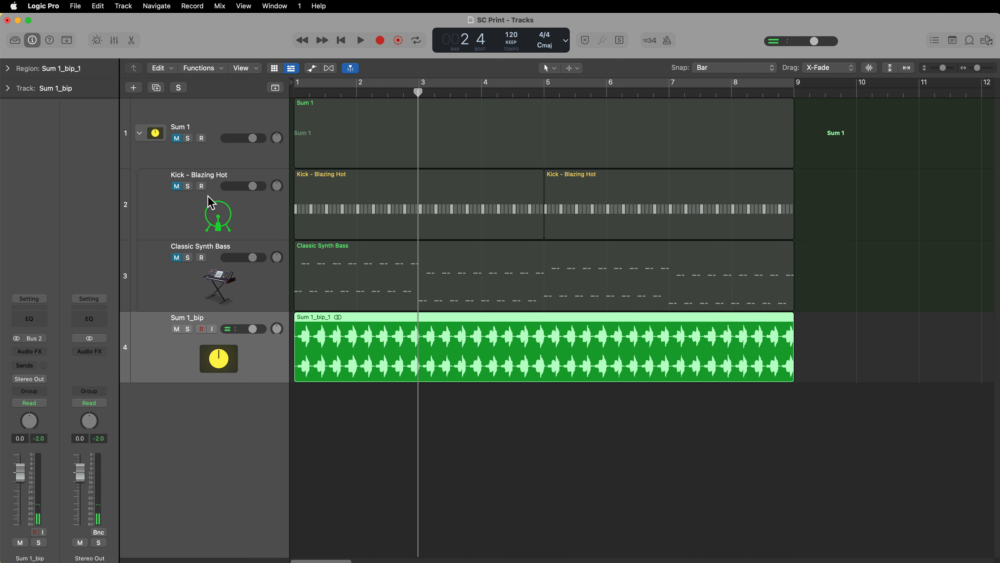
left_click_drag(211, 203, 237, 437)
Delete the Sum 1 stack together with its Classic Synth Bass track and unmute the Kick - Blazing Hot track
left_click(224, 123)
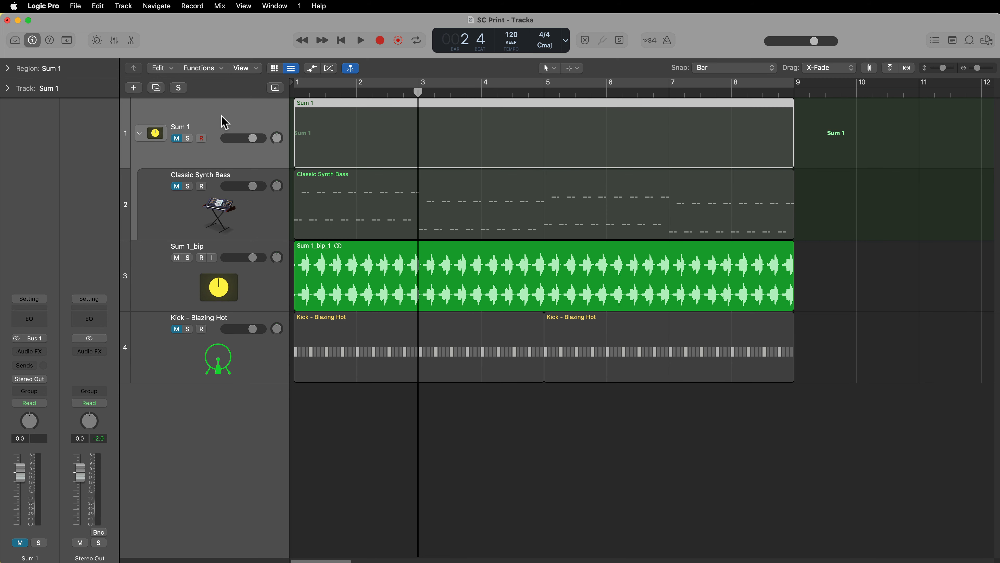
key("super+BackSpace")
left_click(163, 186)
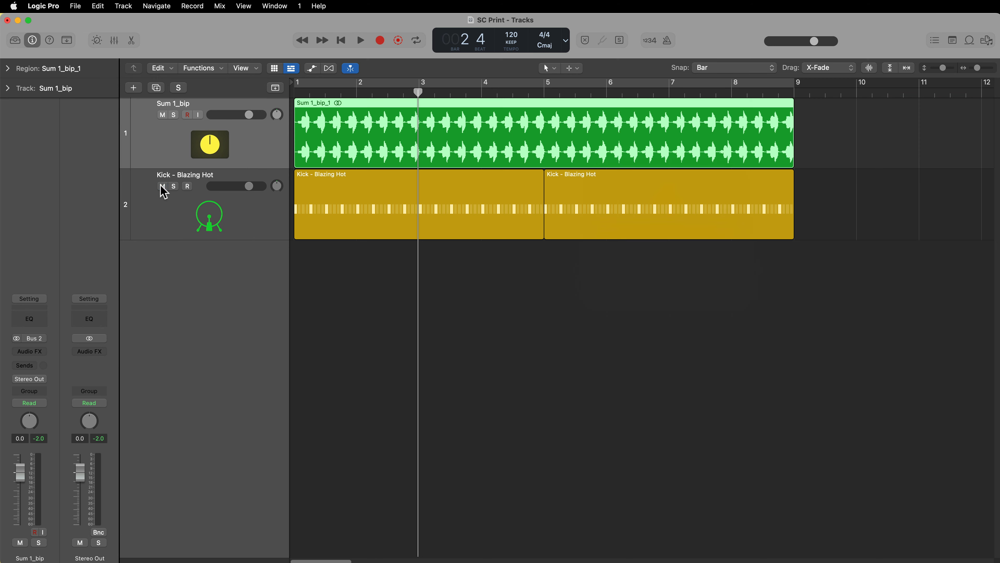
Play the printed bass and the kick together from bar 1, with the tracks enlarged vertically
left_click(404, 346)
key("Return")
key("space")
key("super+Down")
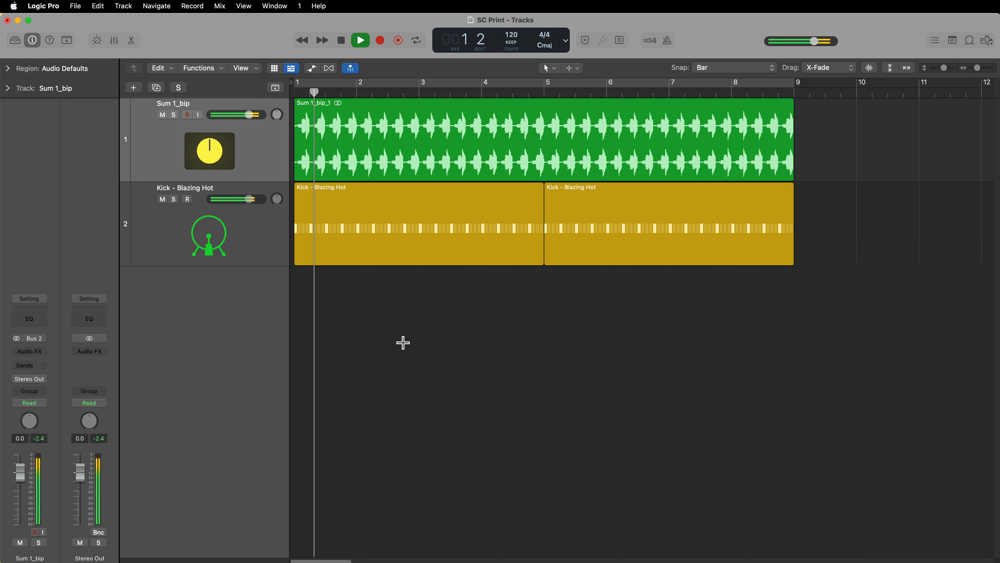
key("super+Down")
key("super+Down")
key("super+Down")
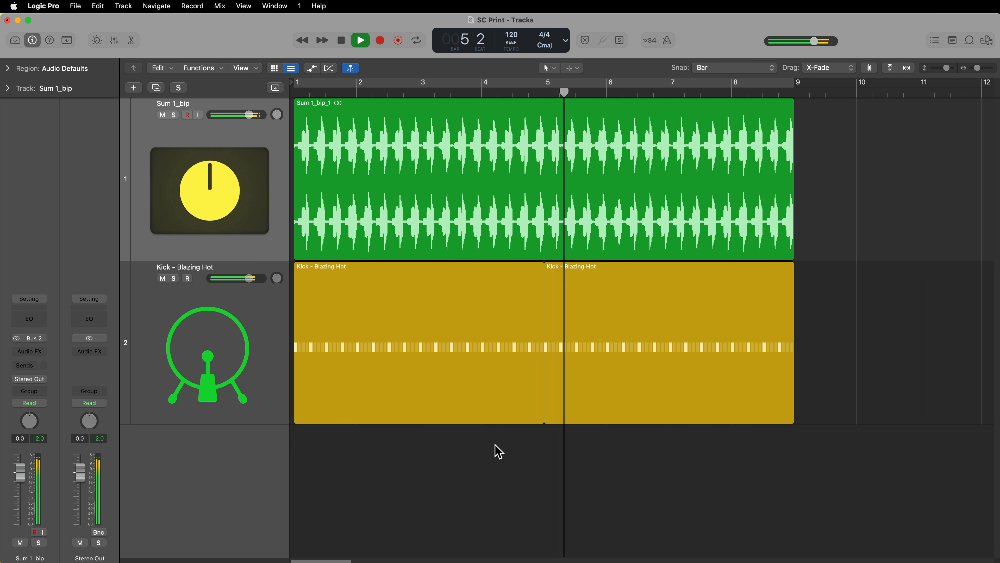
key("space")
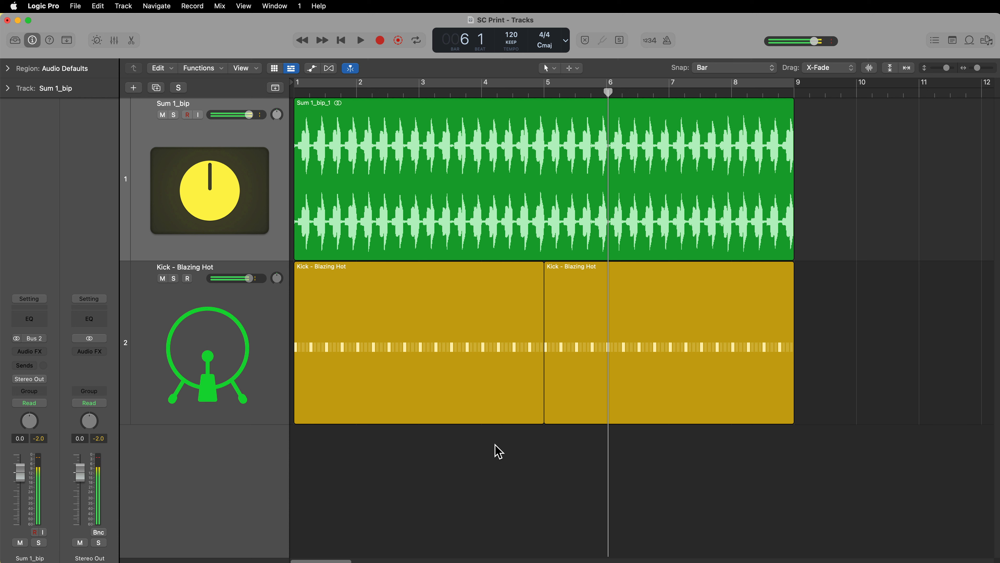